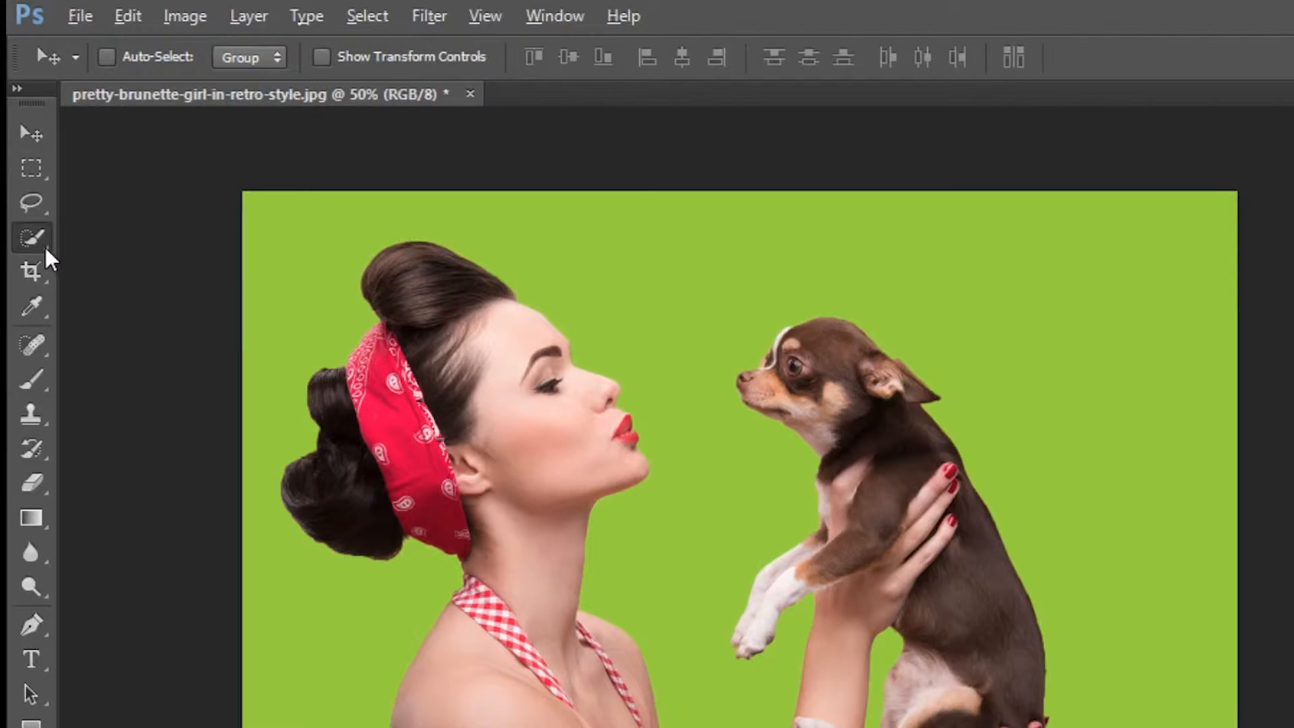
Step: Choose the Quick Selection tool and set its brush to 31 px size with 0% hardness
left_click(27, 178)
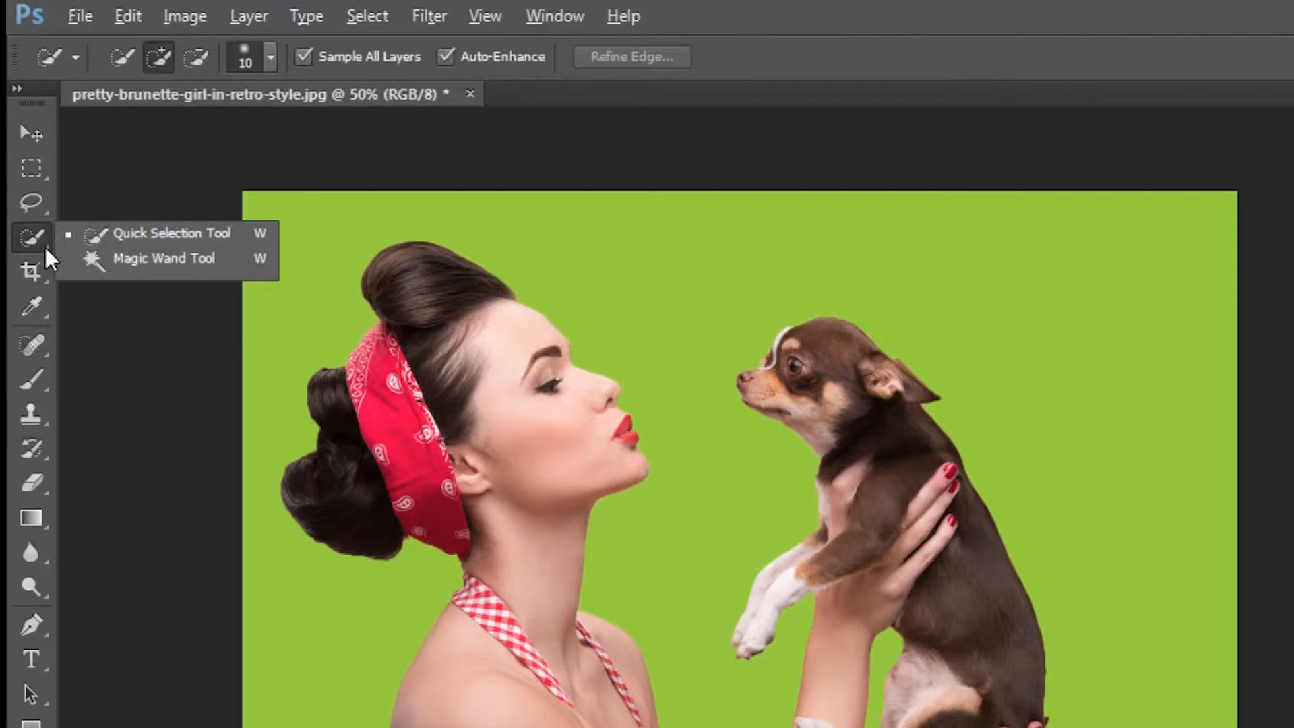
left_click(152, 233)
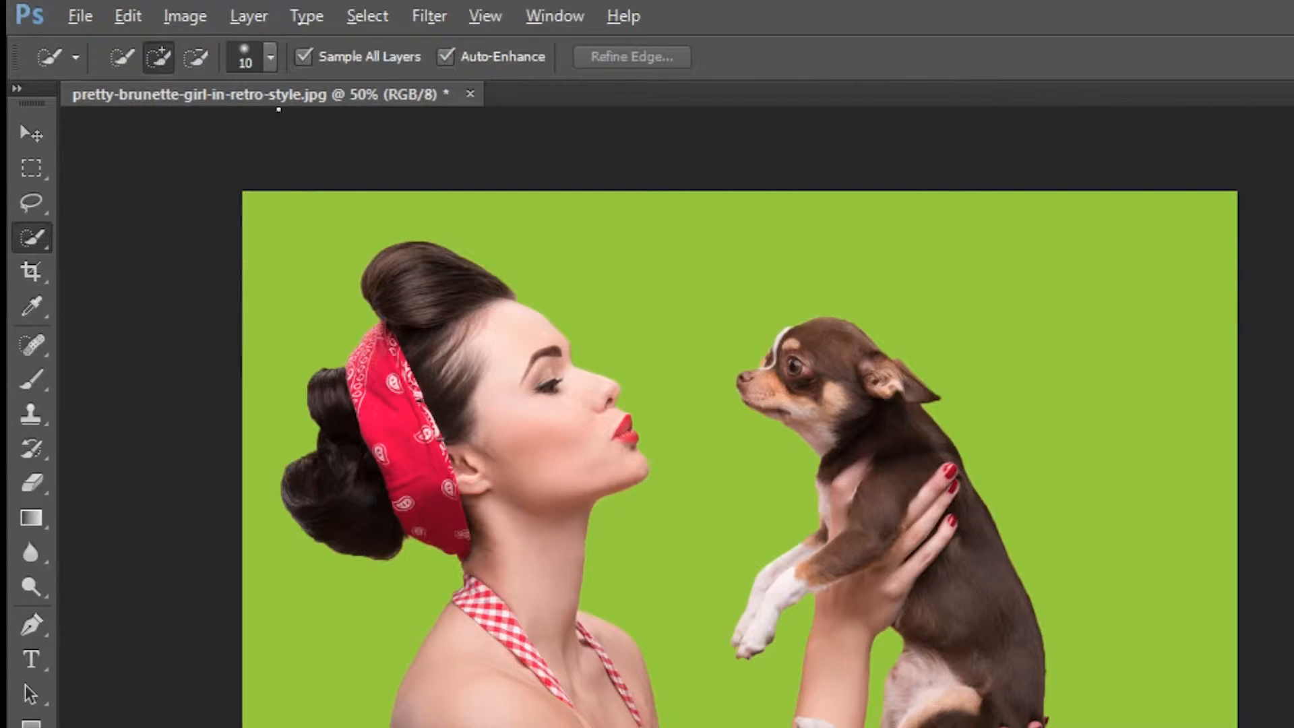
left_click(271, 58)
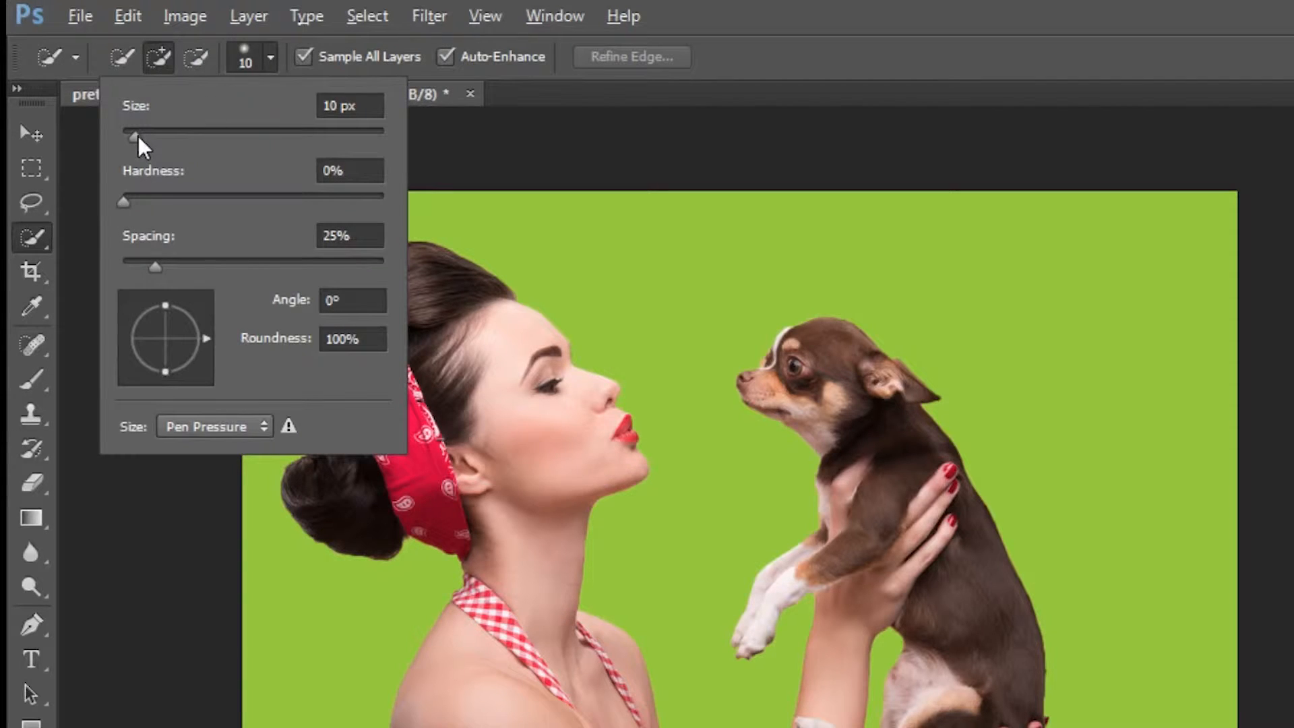
left_click_drag(138, 135, 161, 139)
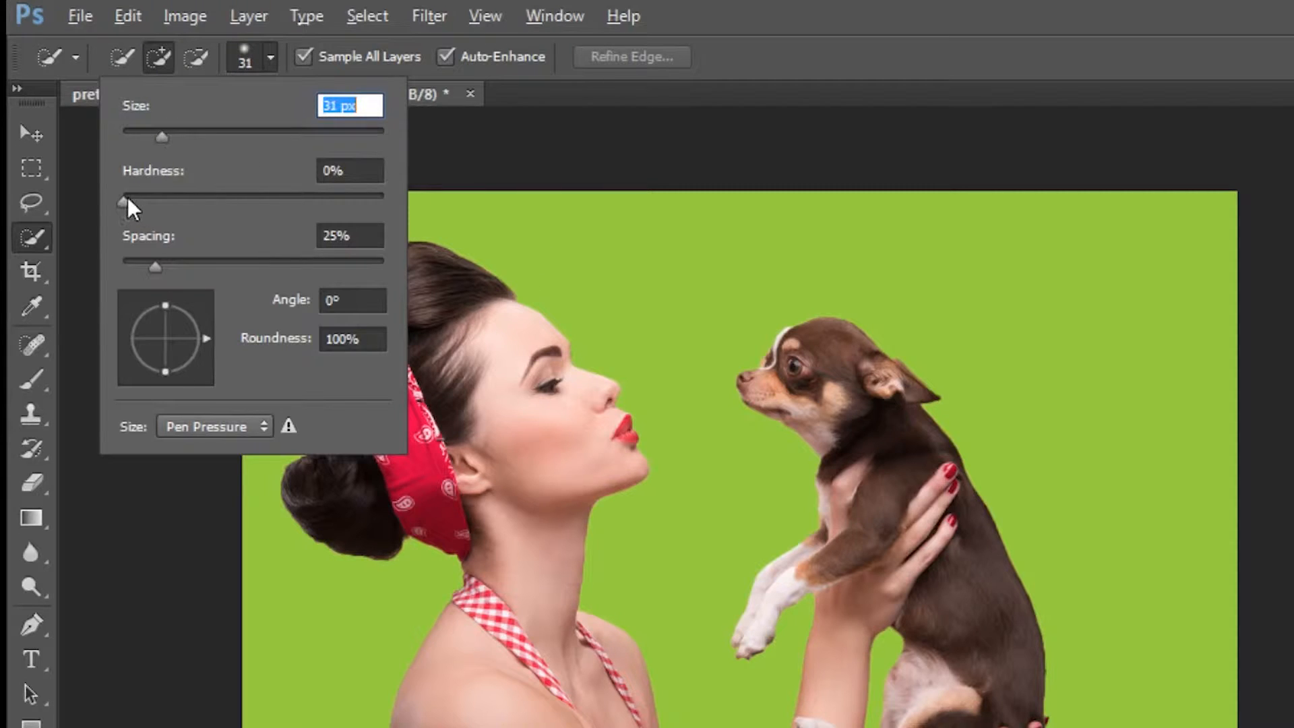
left_click_drag(124, 195, 128, 195)
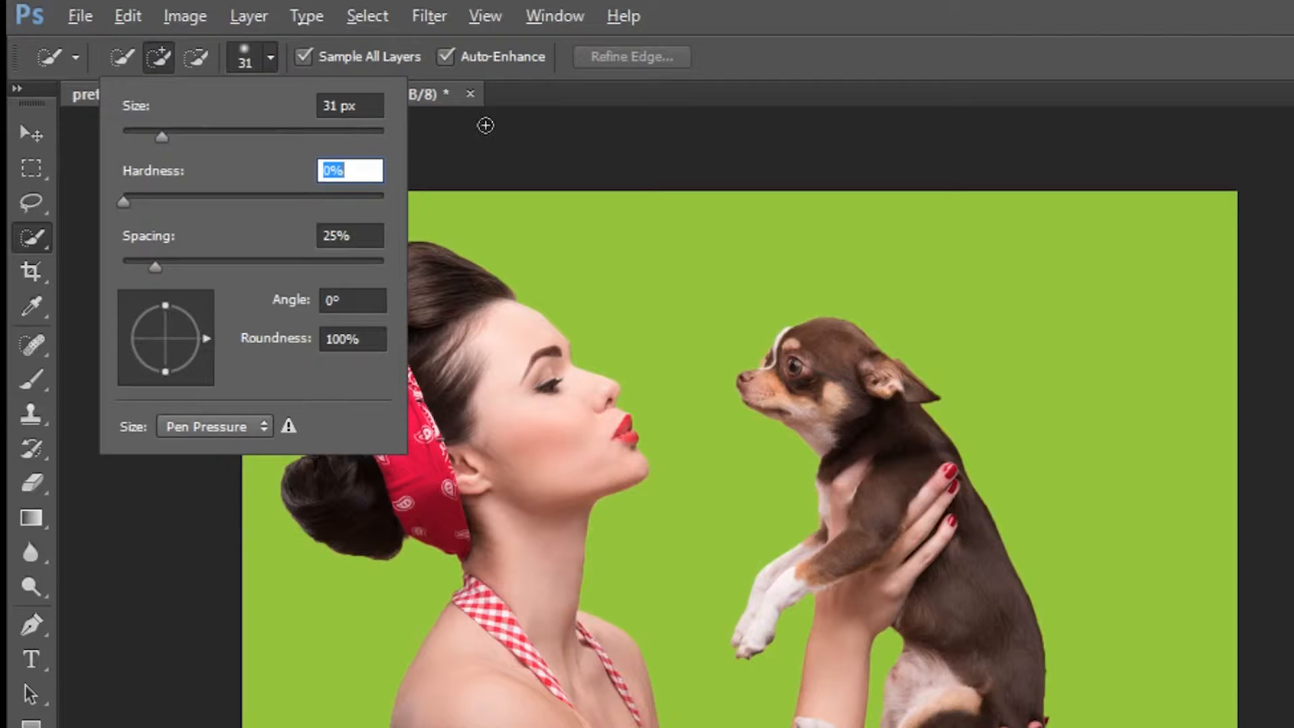
left_click(514, 113)
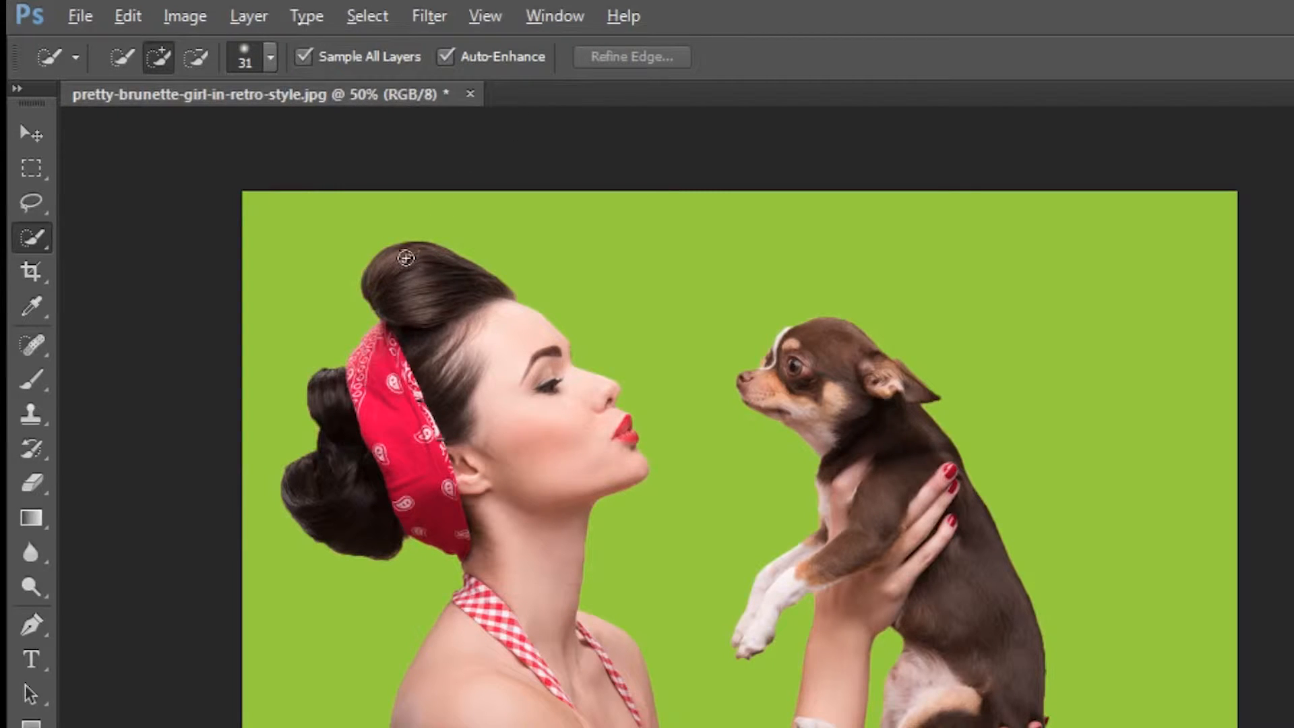
Step: Paint a Quick Selection over the woman's head, hair bun, face, neck and upper torso
mouse_move(405, 256)
left_mouse_down()
mouse_move(507, 347)
mouse_move(586, 384)
mouse_move(604, 430)
mouse_move(512, 418)
left_mouse_up()
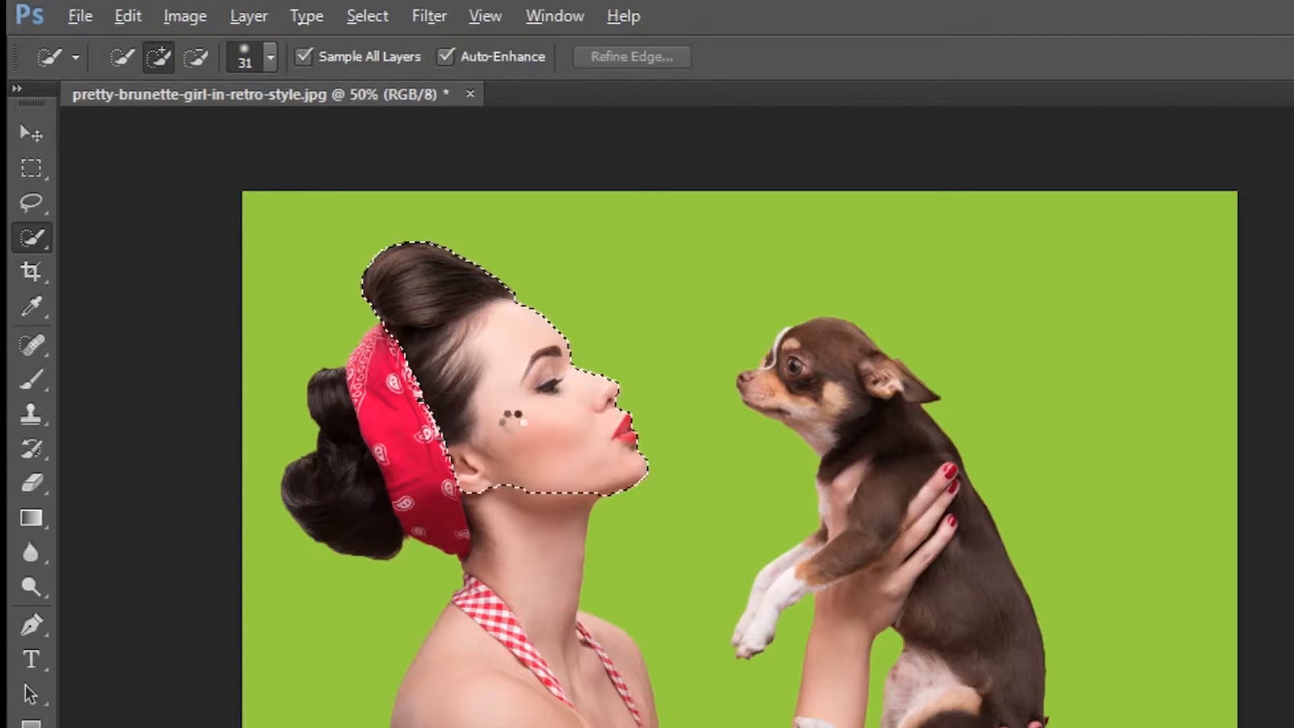
left_click_drag(399, 361, 332, 485)
left_click(523, 593)
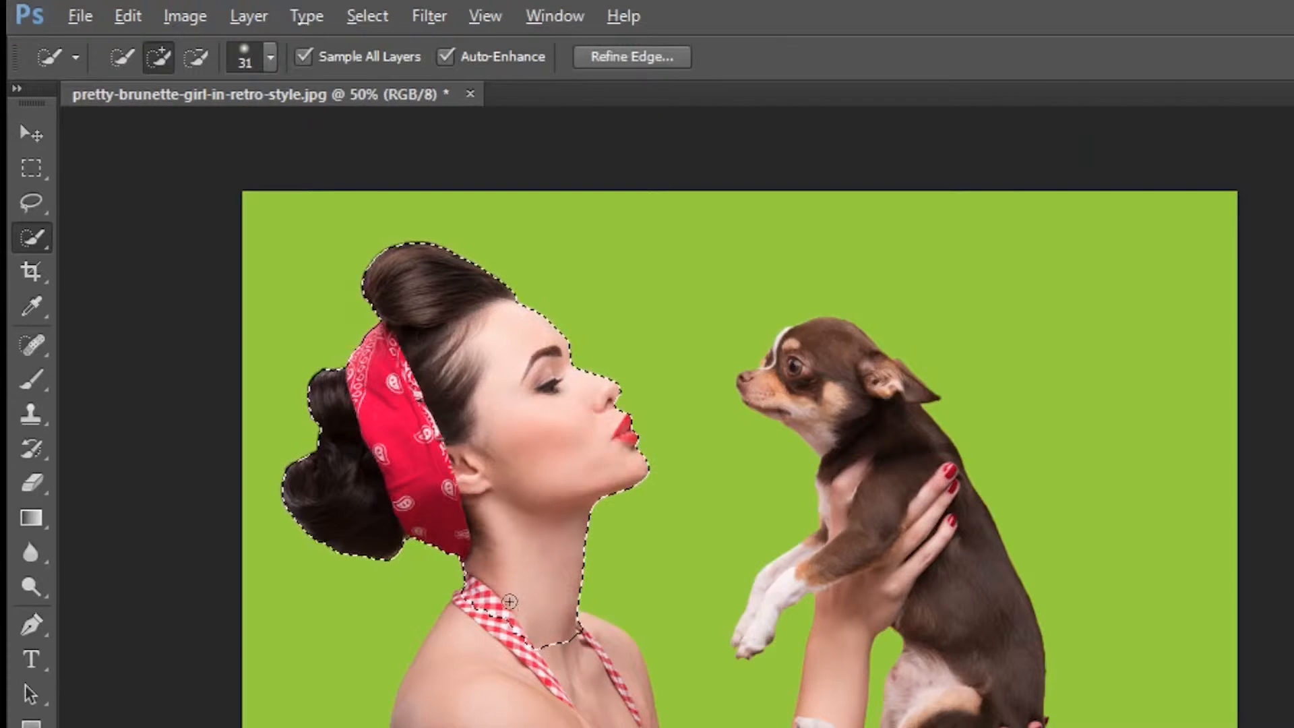
left_click_drag(510, 601, 475, 726)
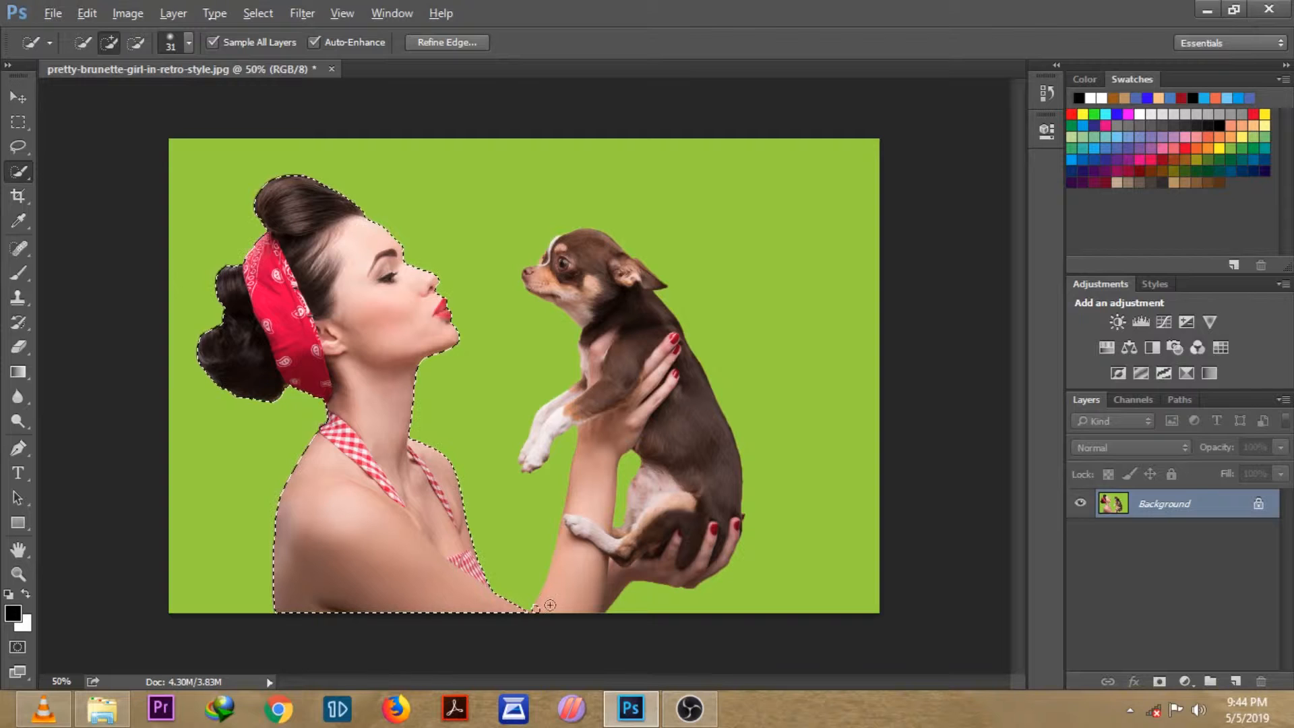
Step: Extend the selection across the woman's raised arm and the dog she is holding
mouse_move(550, 605)
left_mouse_down()
mouse_move(599, 532)
mouse_move(639, 357)
mouse_move(604, 281)
mouse_move(657, 373)
left_mouse_up()
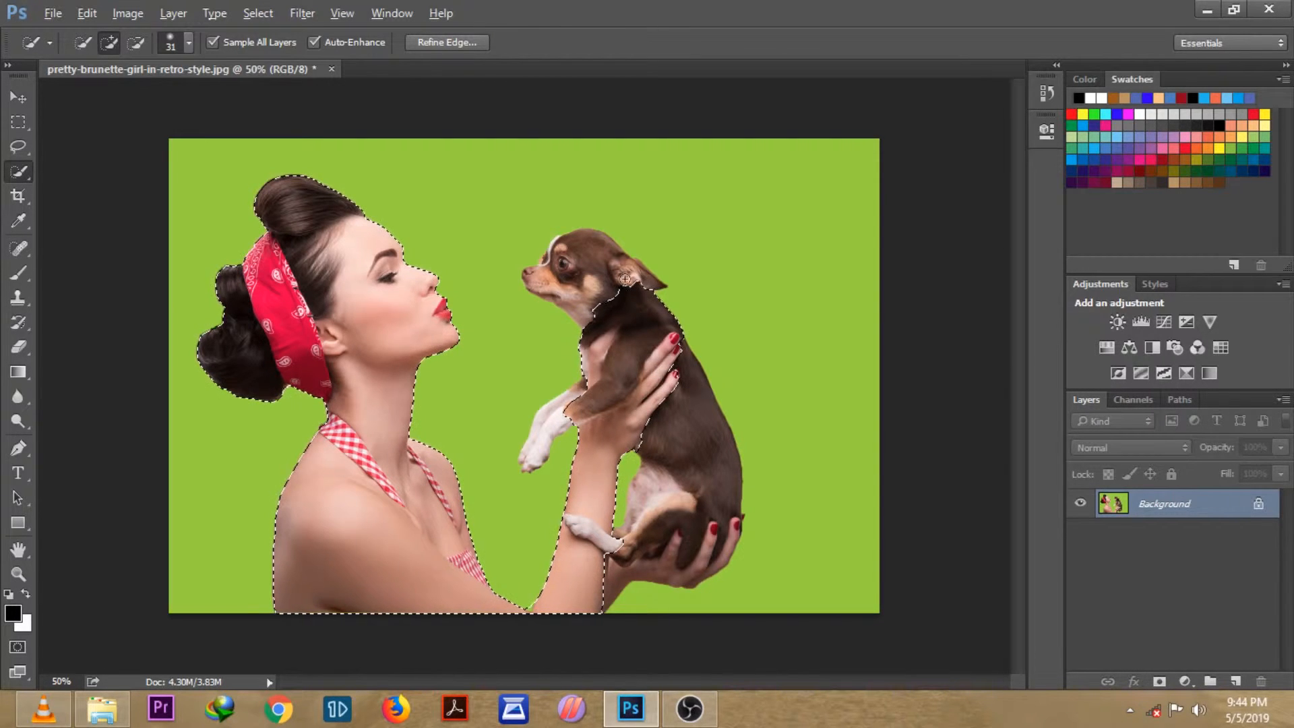
mouse_move(619, 273)
left_mouse_down()
mouse_move(599, 250)
mouse_move(539, 277)
left_mouse_up()
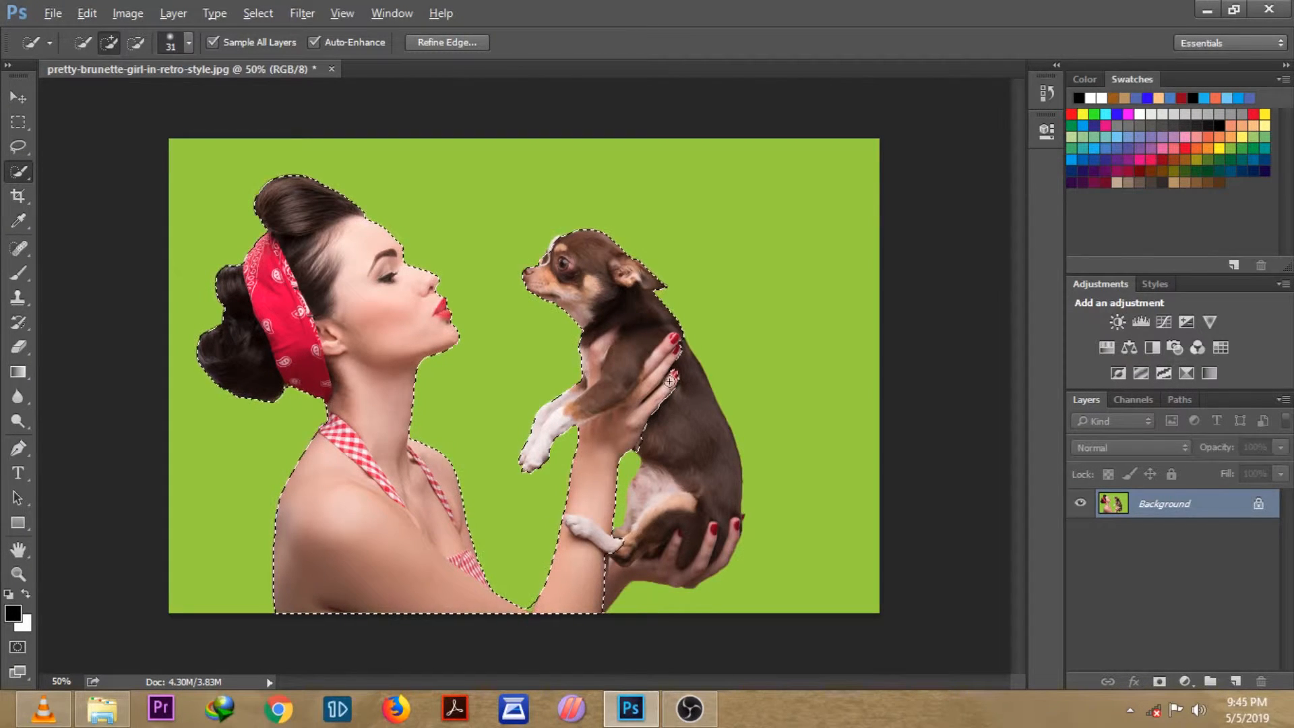
left_click_drag(673, 394, 692, 444)
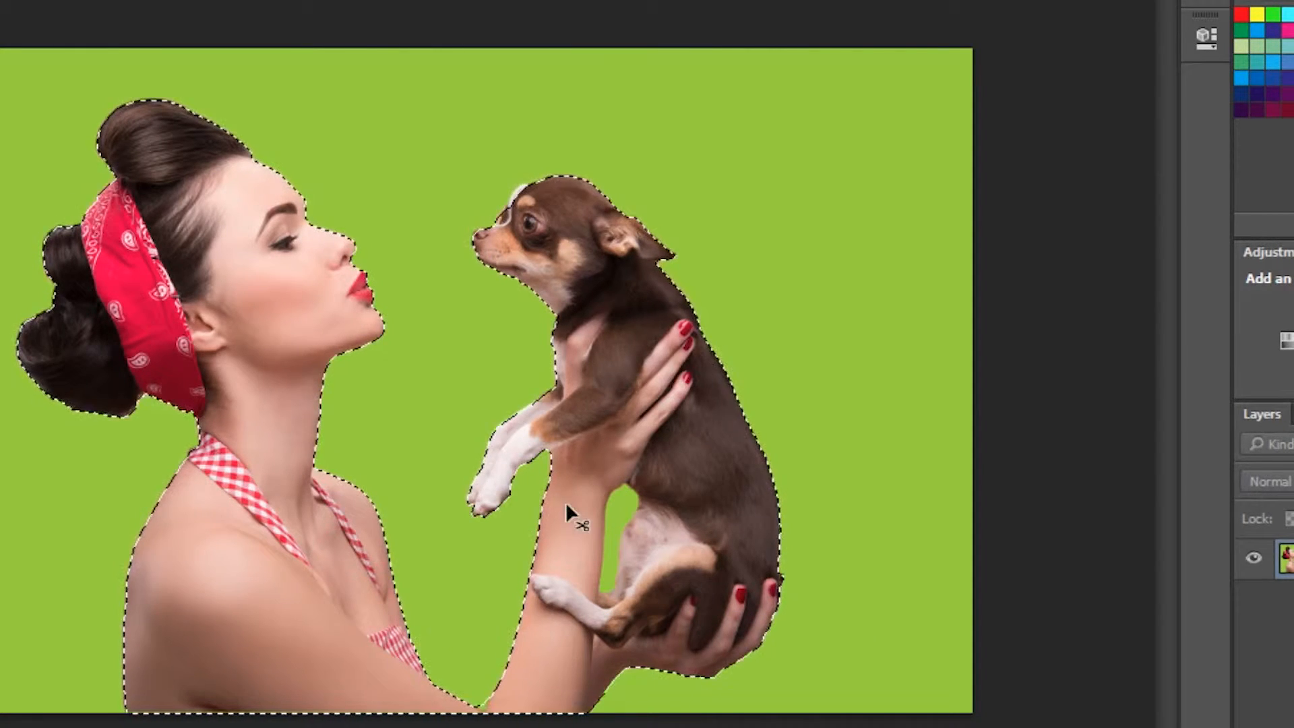
Step: Switch to subtract mode with a 10 px brush and remove the green gap between the arm and the dog from the selection
key("ctrl+d")
key("ctrl+plus")
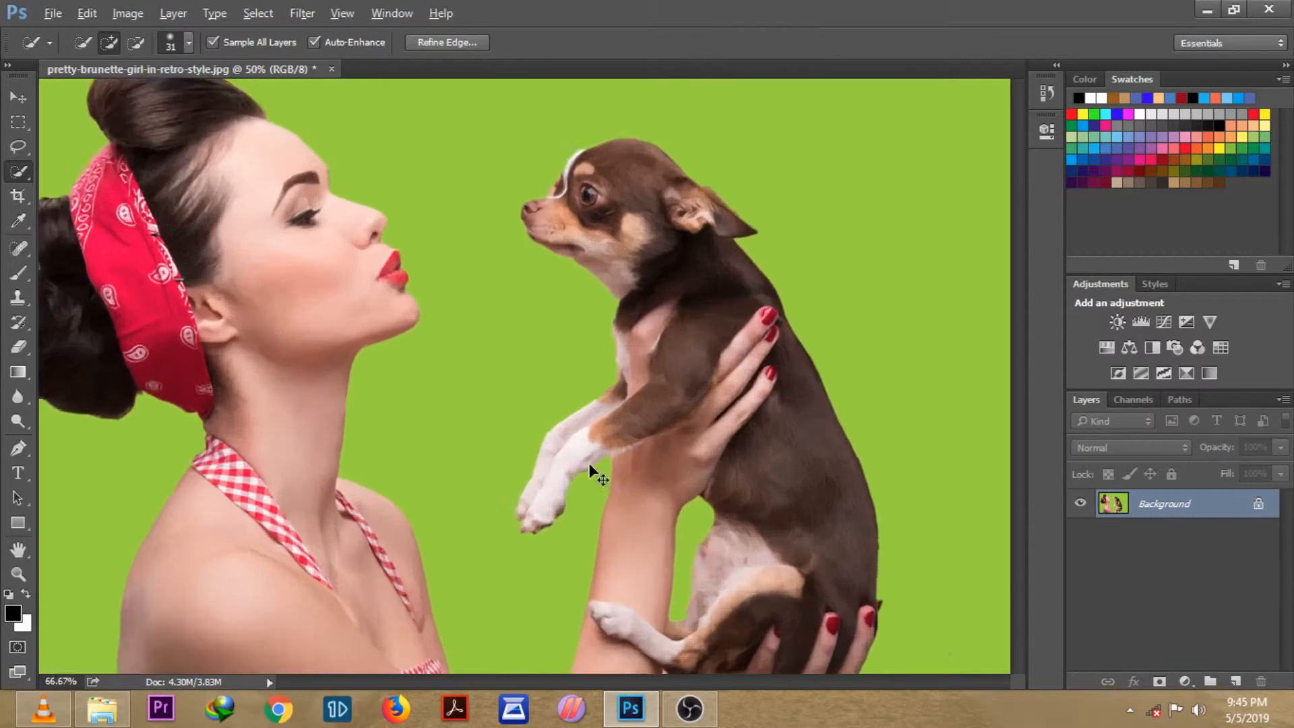
key("ctrl+plus")
key("ctrl+plus")
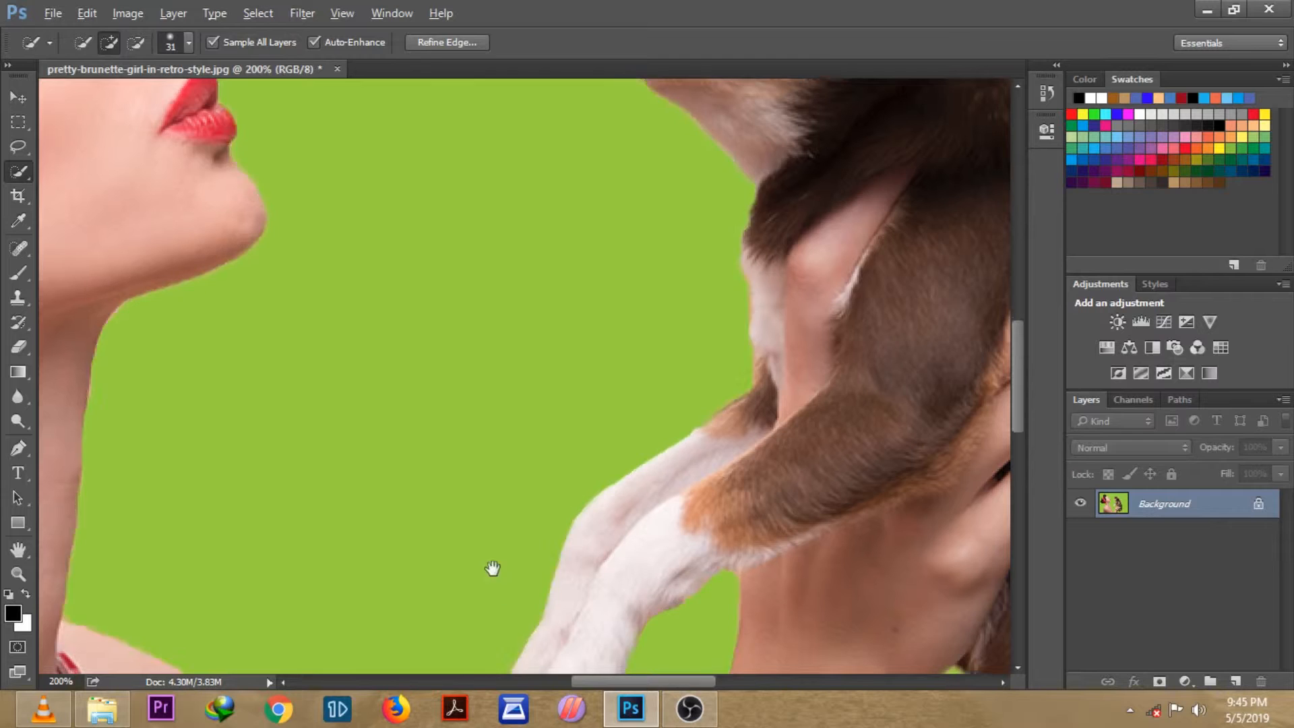
mouse_move(491, 566)
left_mouse_down()
mouse_move(387, 407)
mouse_move(297, 312)
left_mouse_up()
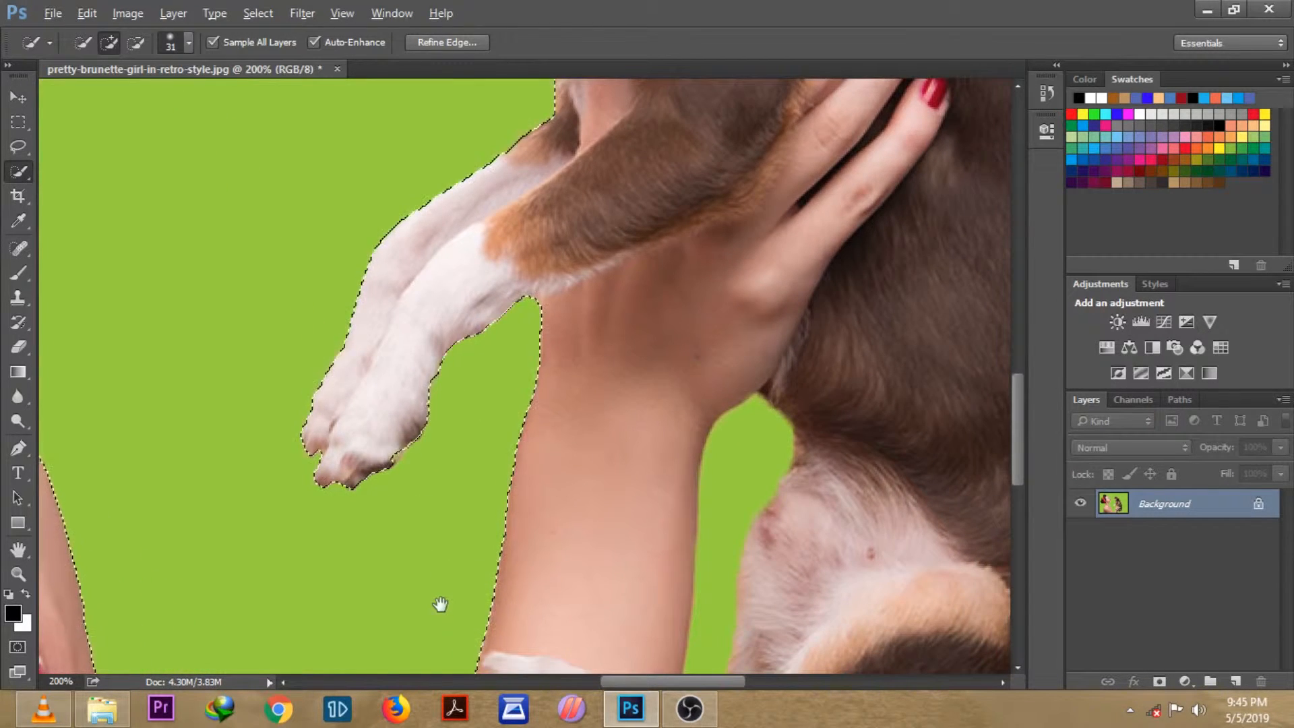
left_click_drag(438, 603, 297, 367)
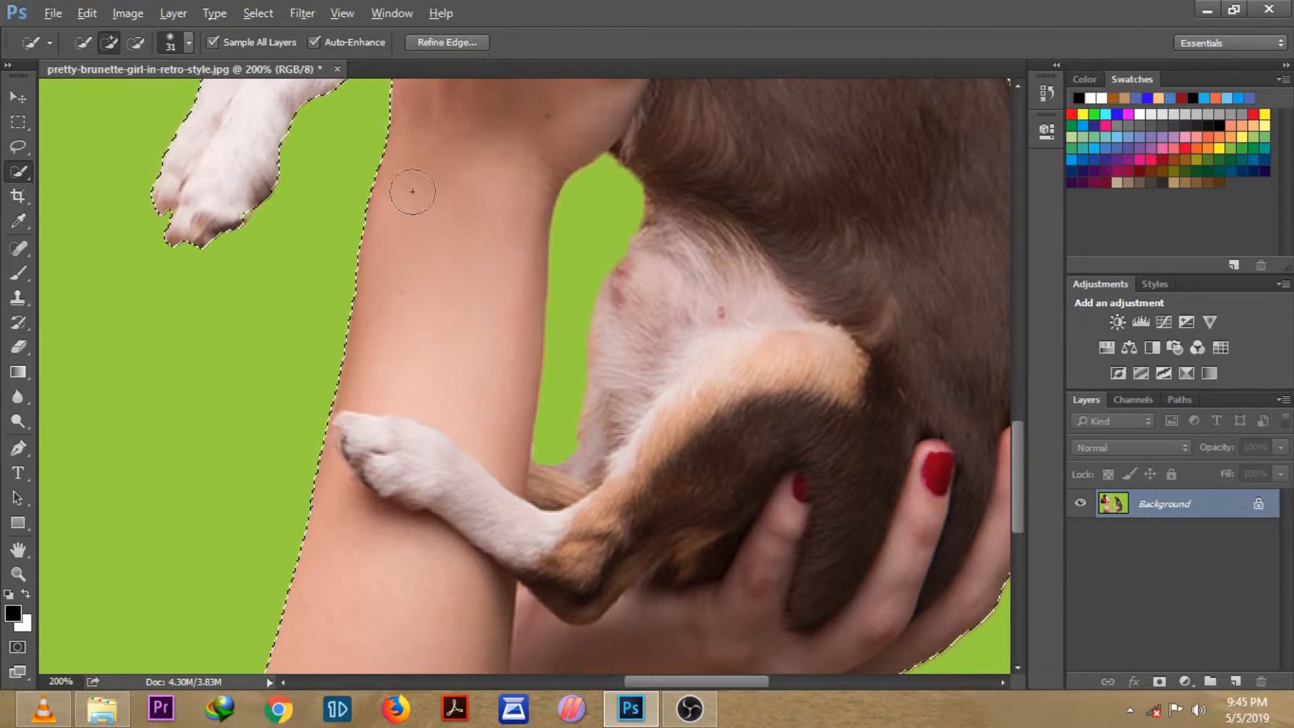
left_click(138, 42)
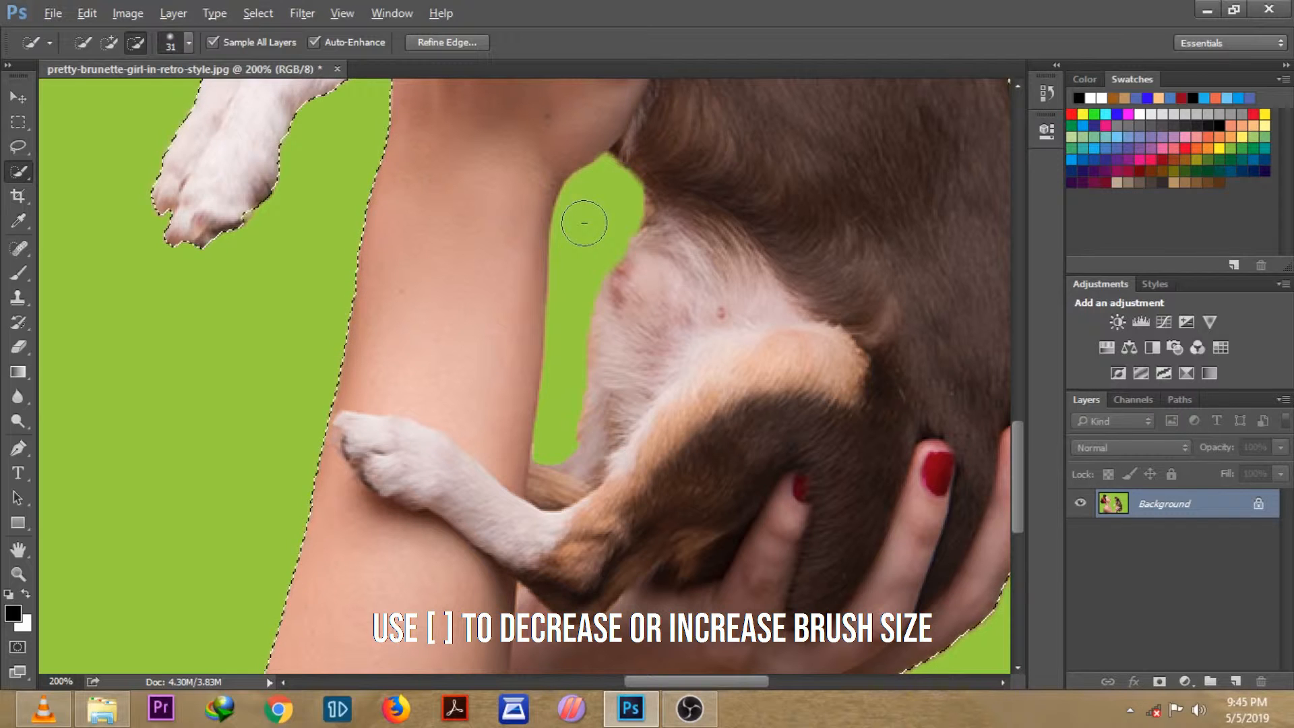
key("bracketleft")
key("bracketleft")
key("bracketleft")
key("bracketleft")
key("bracketleft")
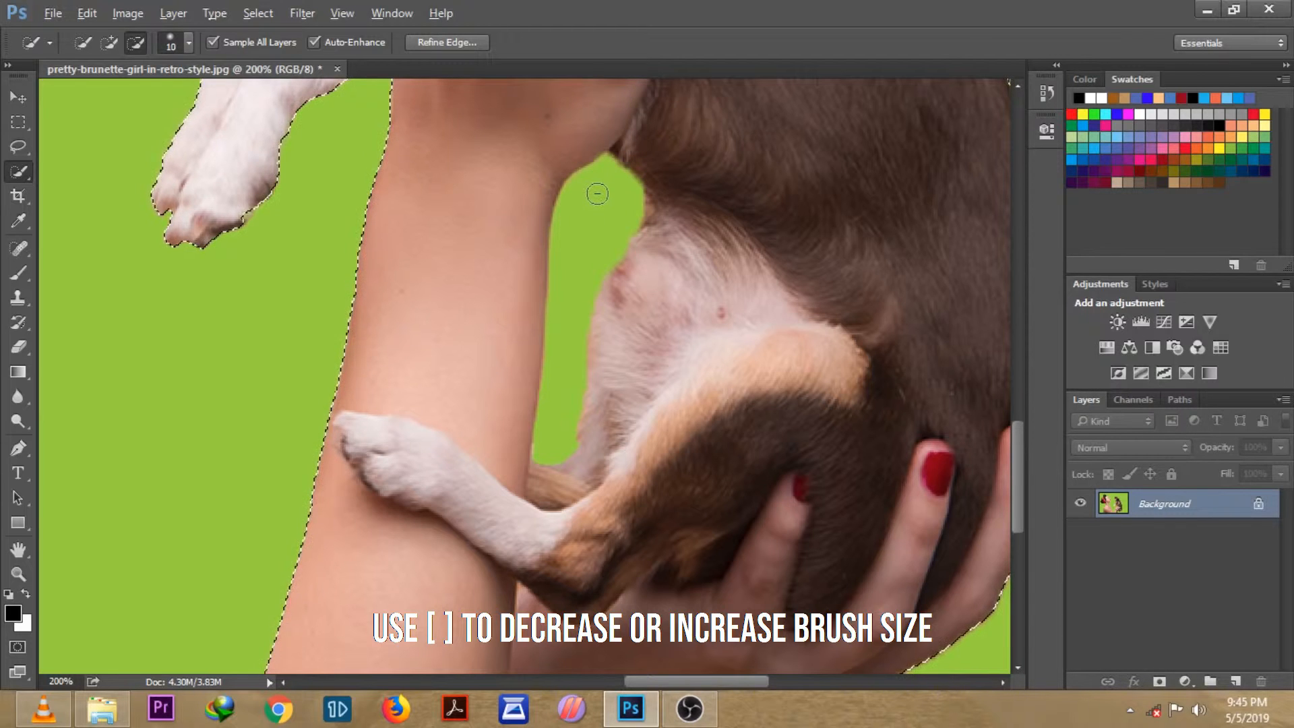
left_click_drag(602, 176, 581, 217)
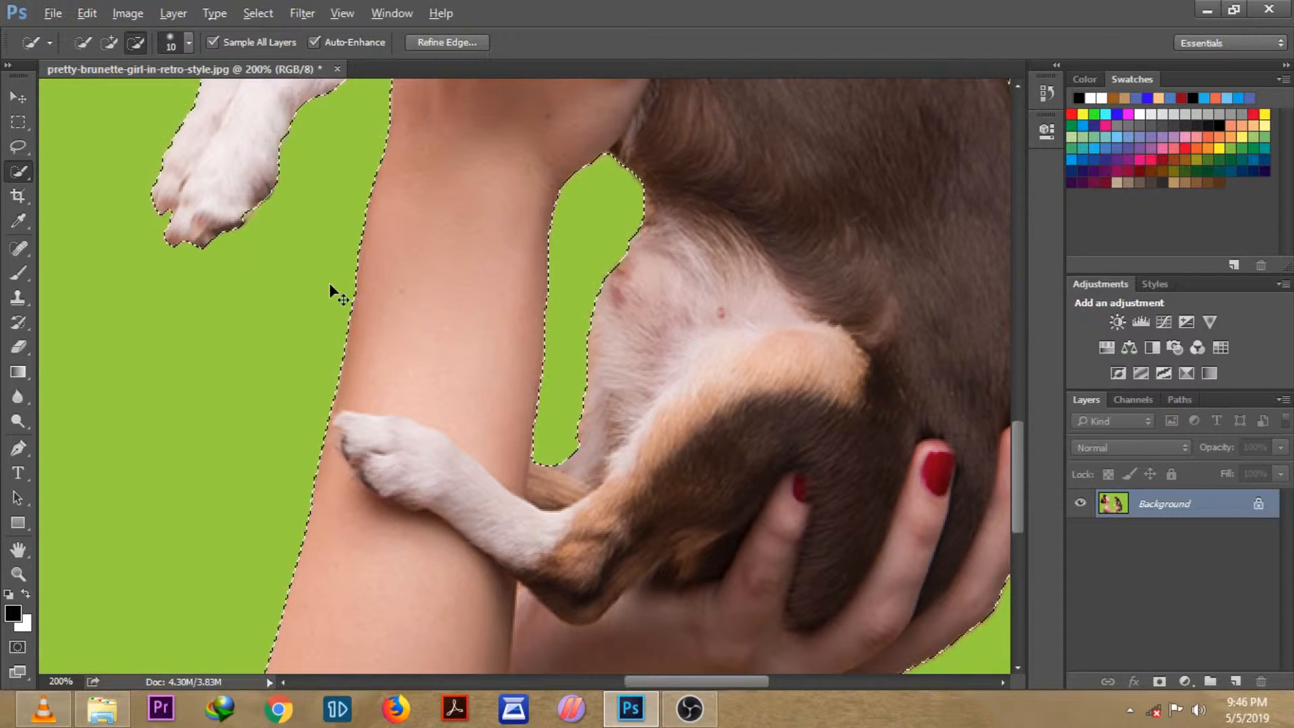
Step: Subtract the small green wedge between the arm and torso at the image's bottom edge from the selection
key("ctrl+minus")
key("ctrl+minus")
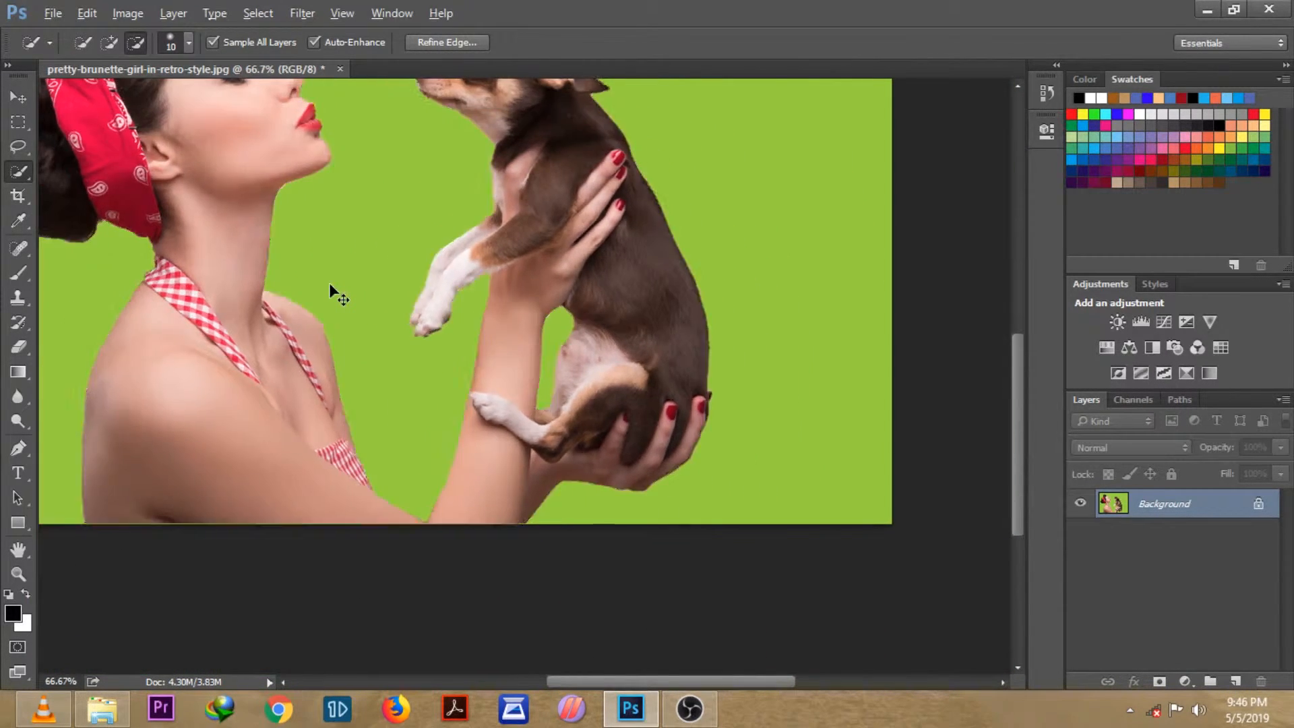
key("ctrl+minus")
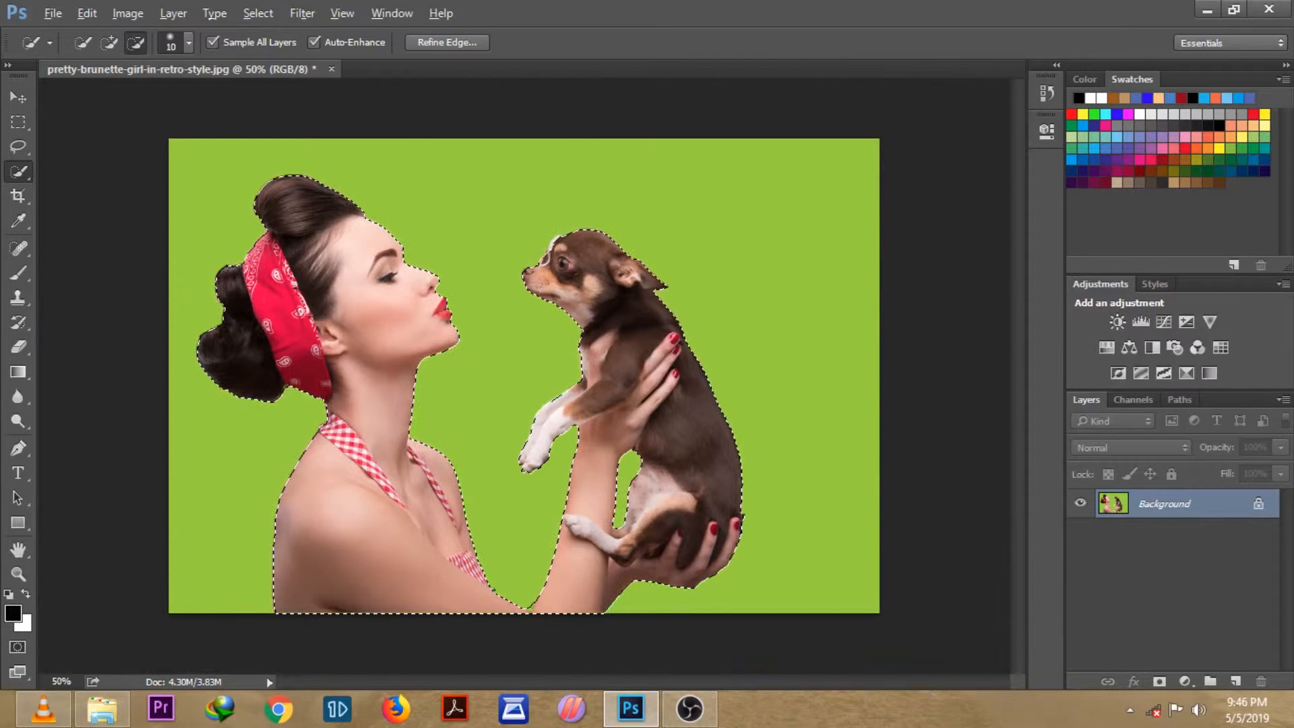
key("ctrl+d")
key("ctrl+z")
key("ctrl+plus")
key("ctrl+plus")
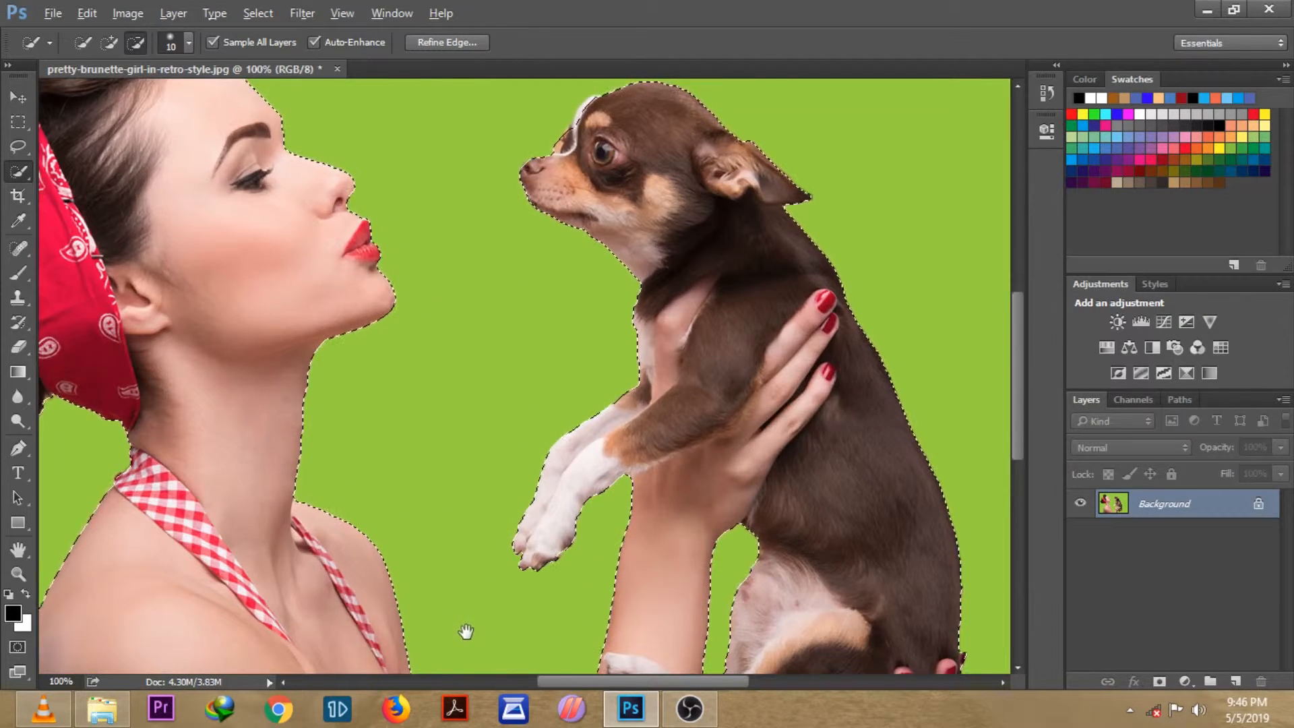
left_click_drag(456, 557, 453, 348)
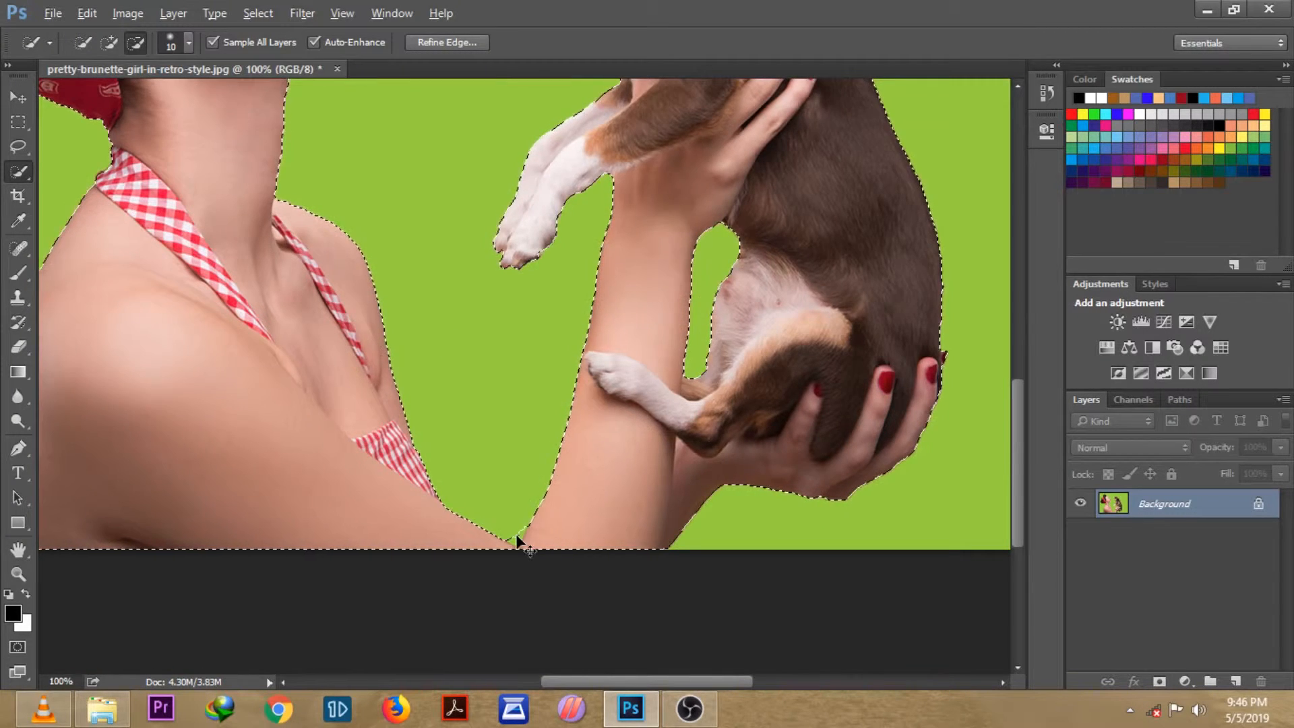
key("ctrl+plus")
left_click_drag(454, 605, 454, 439)
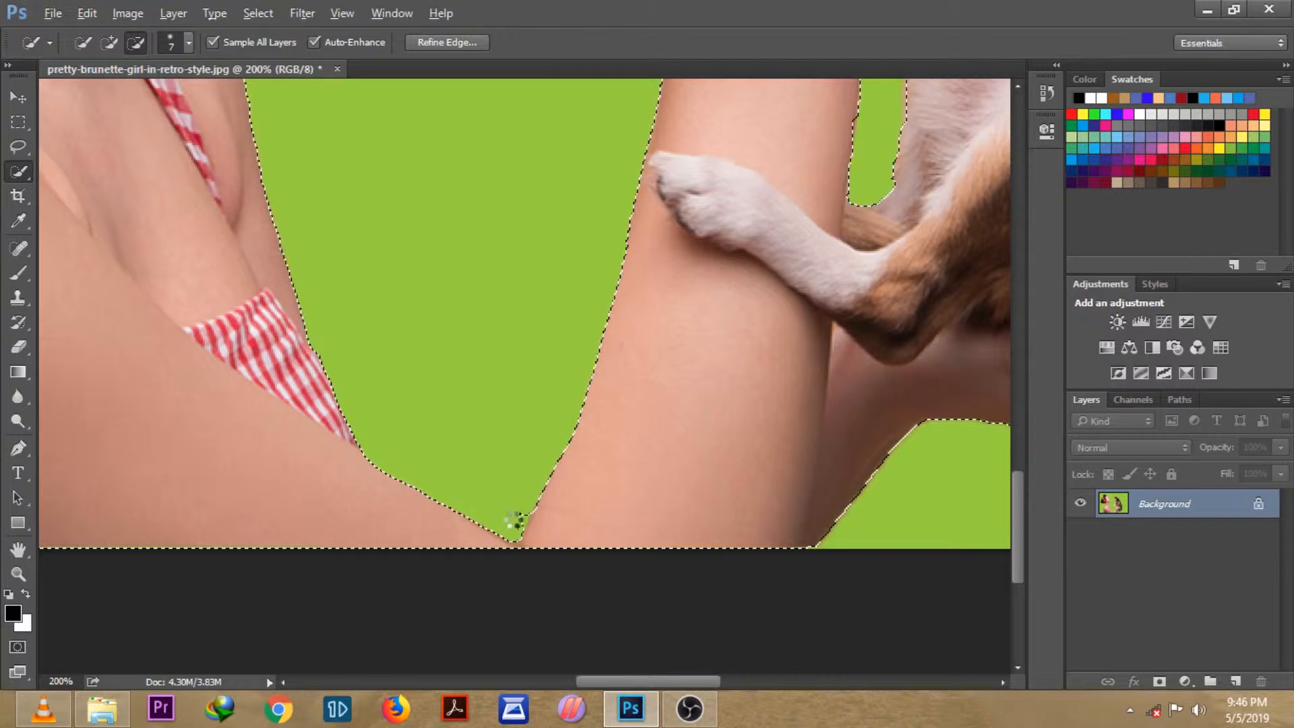
left_click(521, 522)
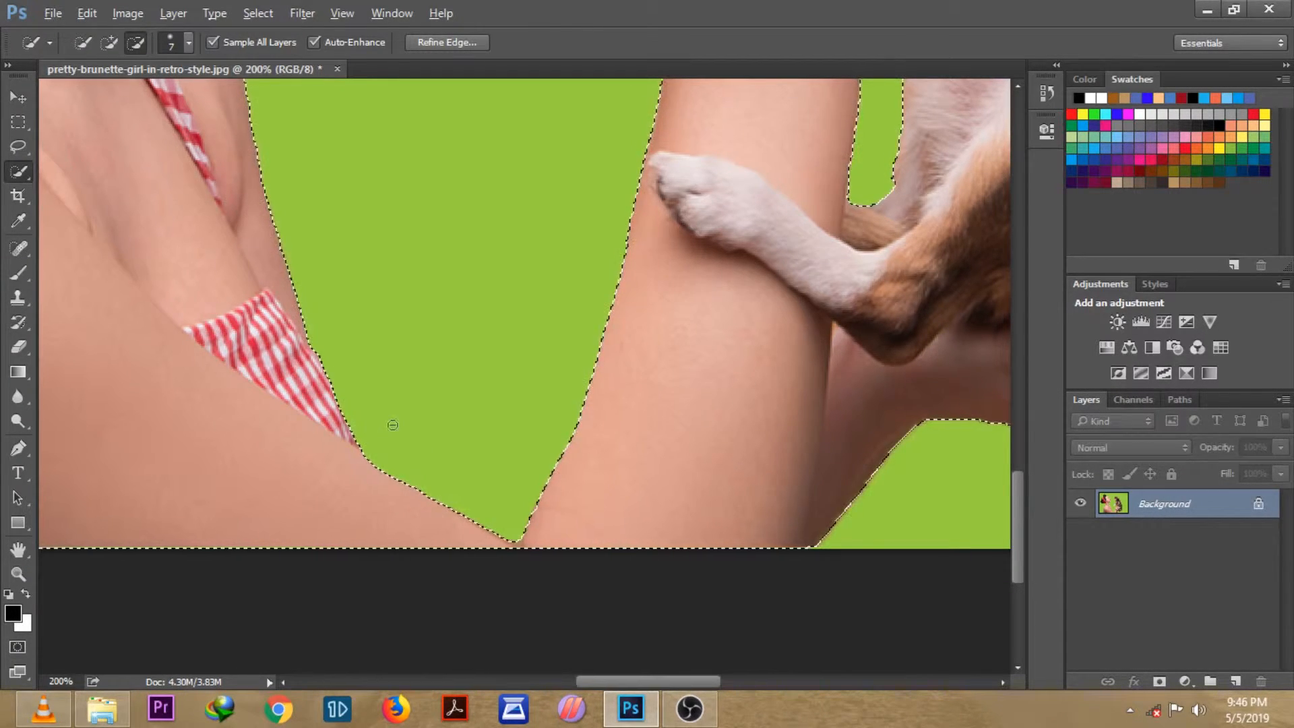
Step: Open Refine Edge for the selection with output set to Selection, then add a layer mask from it
key("ctrl+minus")
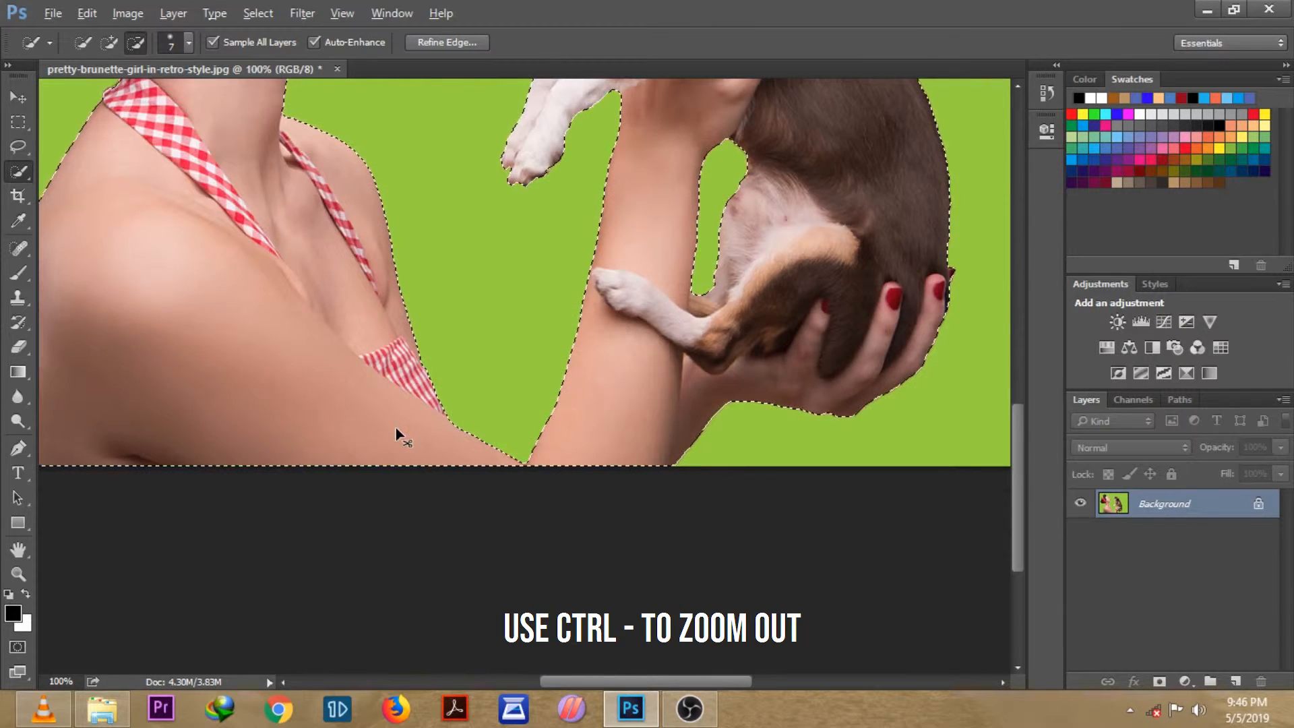
key("ctrl+minus")
key("ctrl+minus")
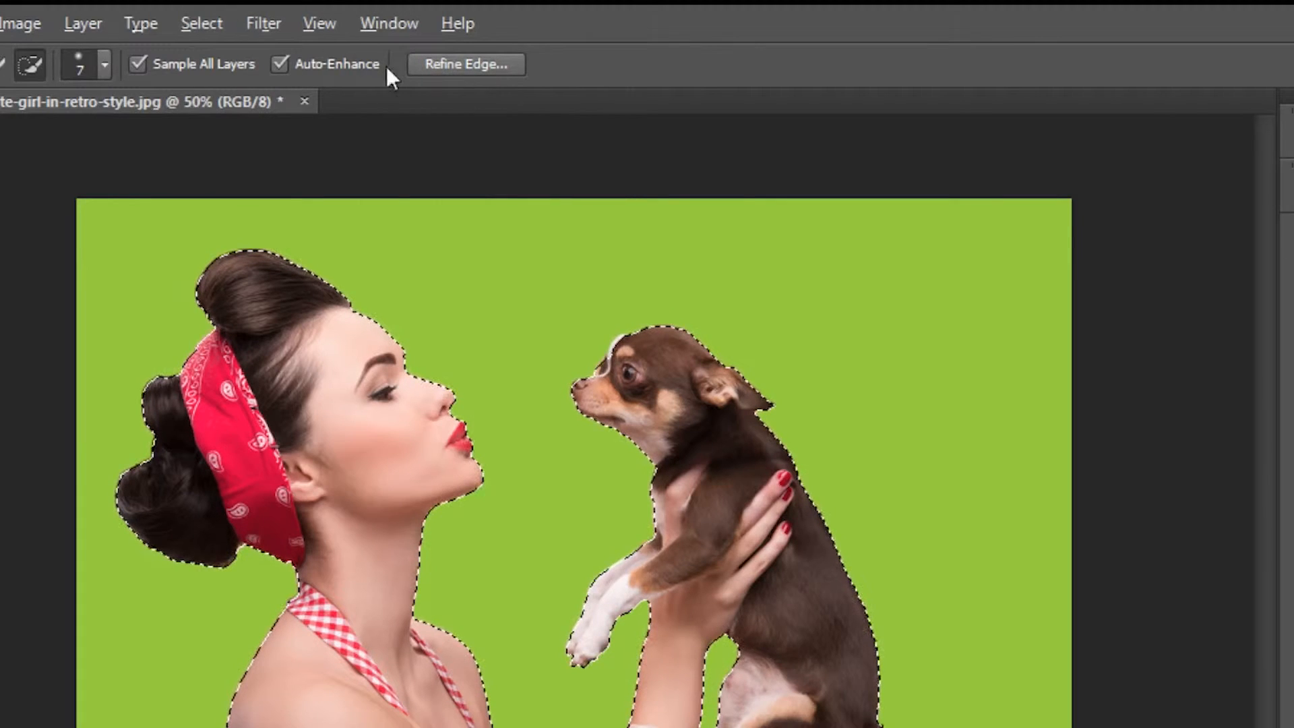
left_click(204, 21)
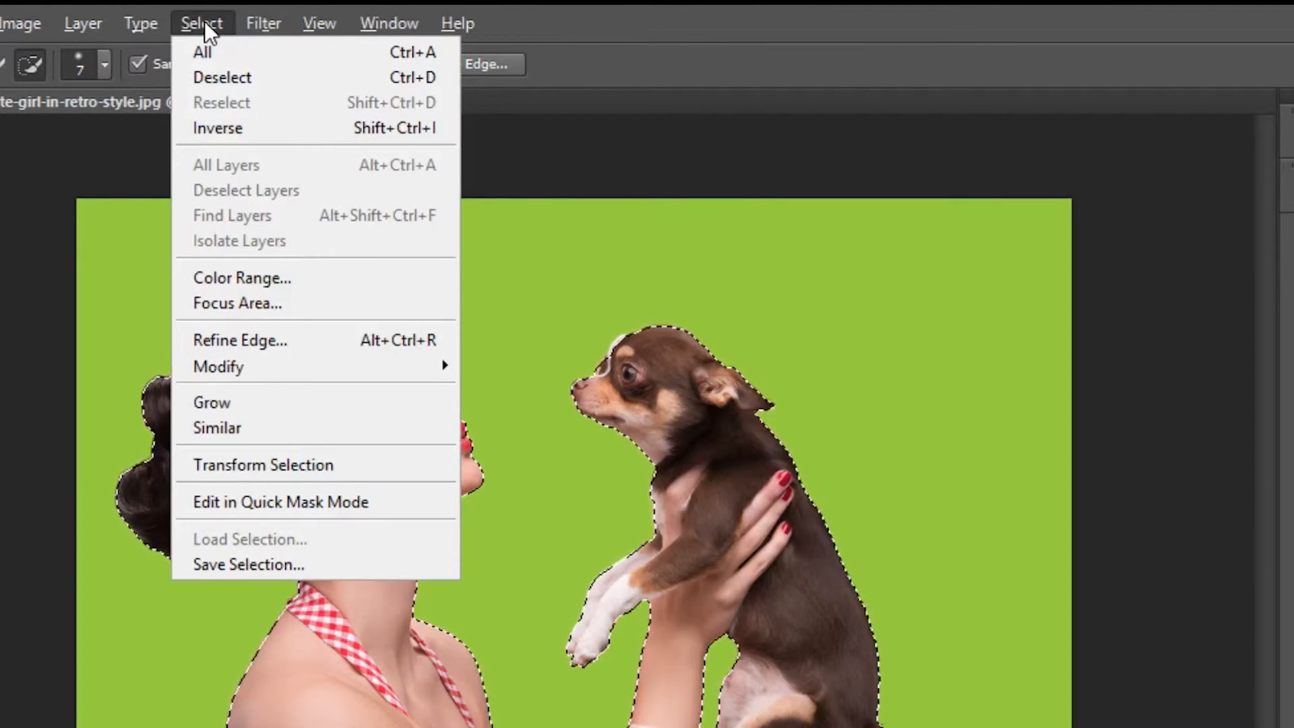
left_click(221, 339)
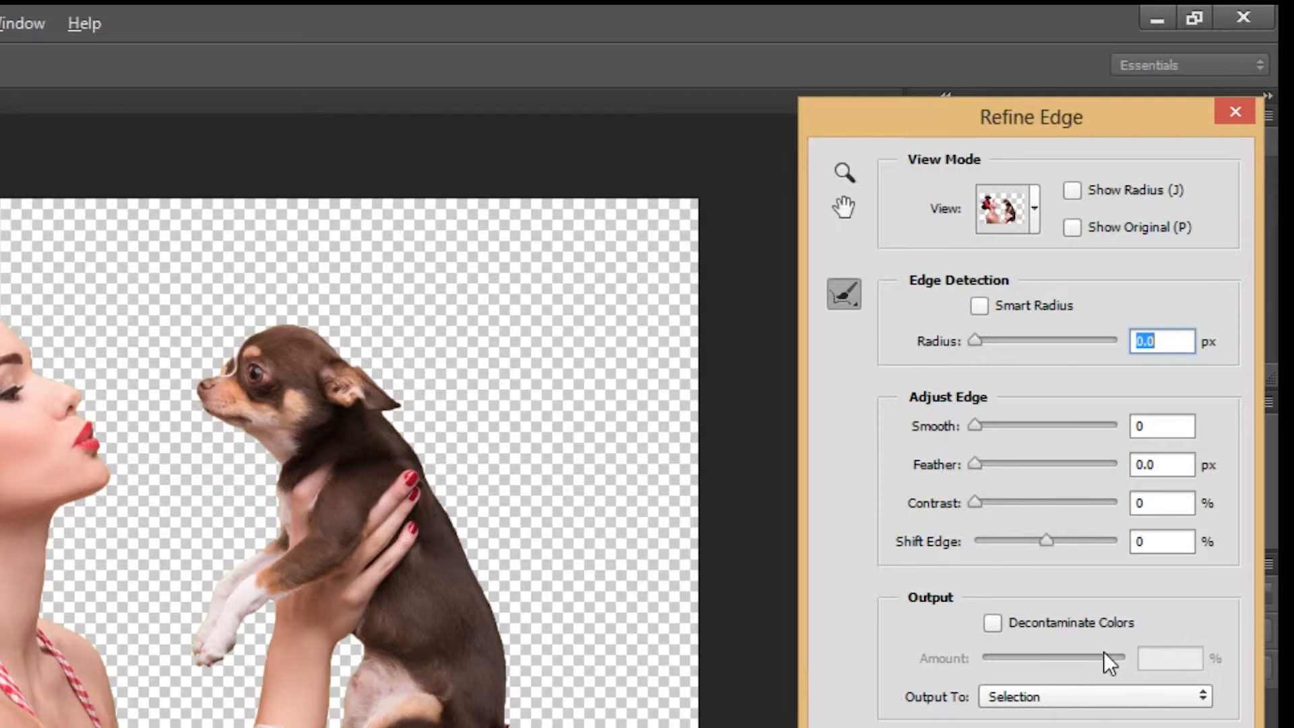
left_click(1040, 697)
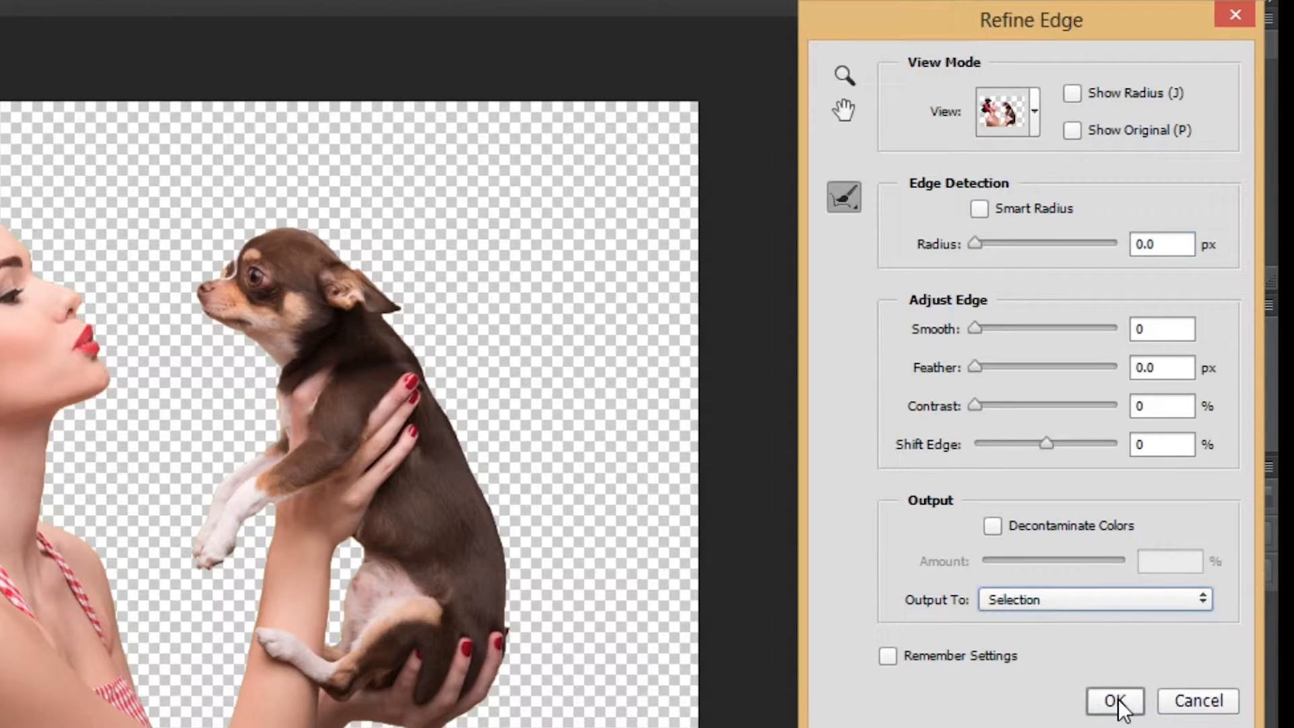
left_click(1110, 699)
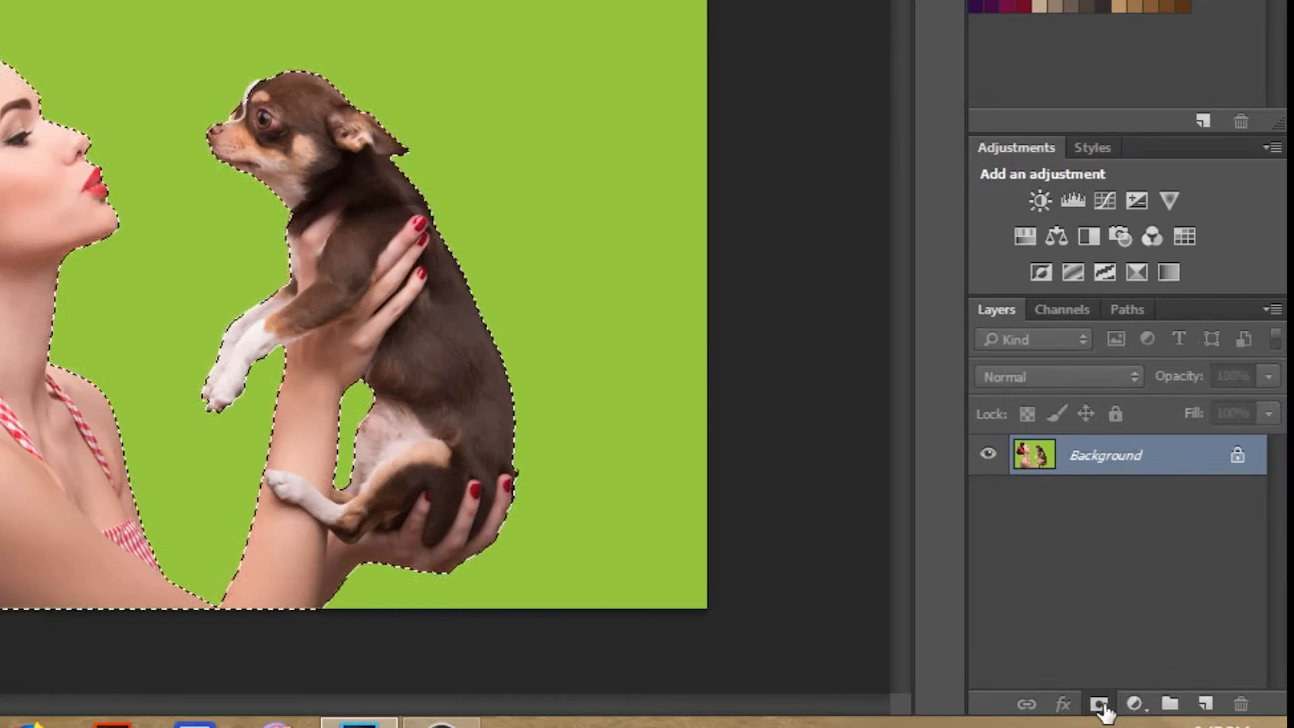
left_click(1160, 681)
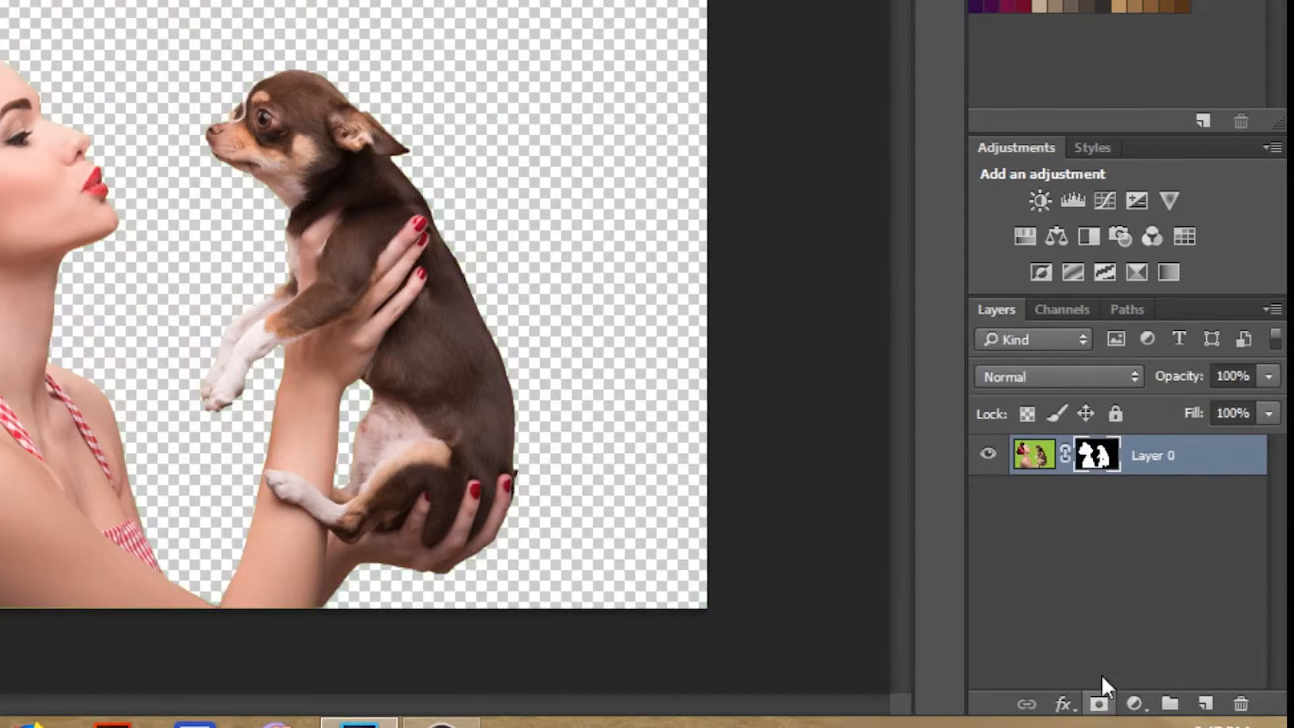
Step: Add a Solid Color fill layer set to white (ffffff)
left_click(1141, 708)
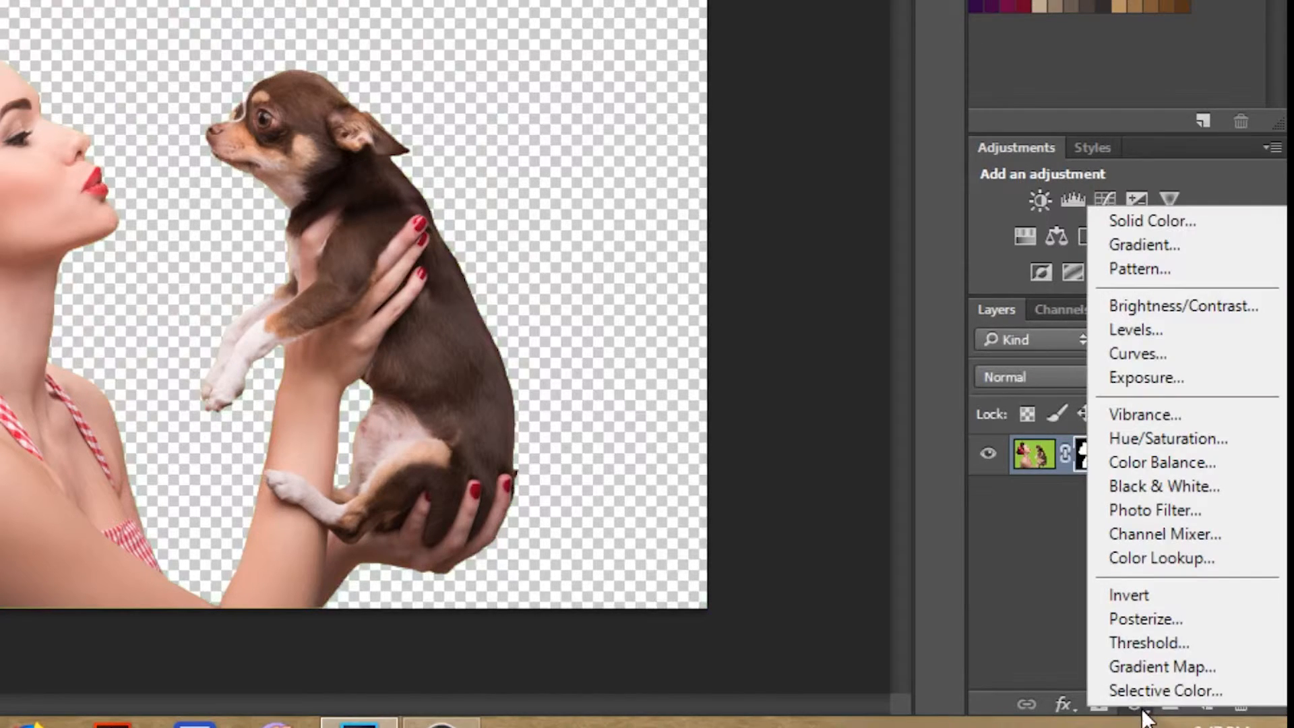
left_click(1141, 219)
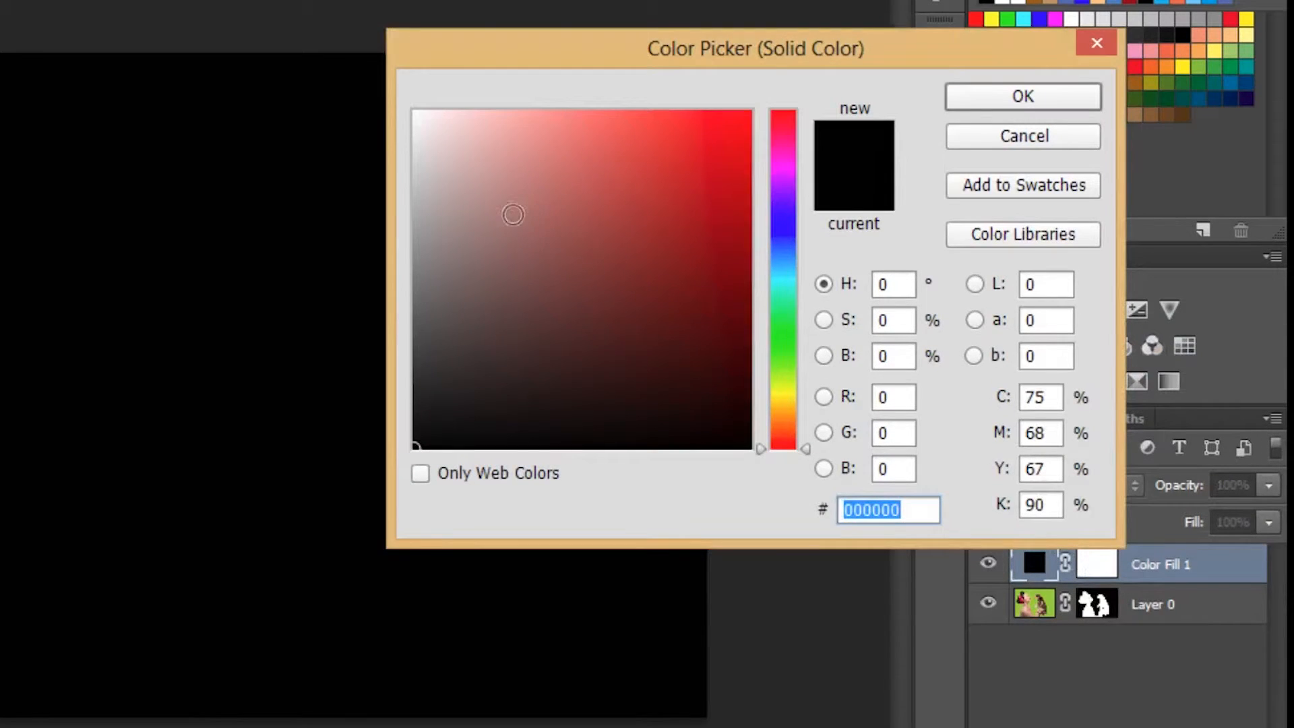
left_click_drag(498, 214, 415, 112)
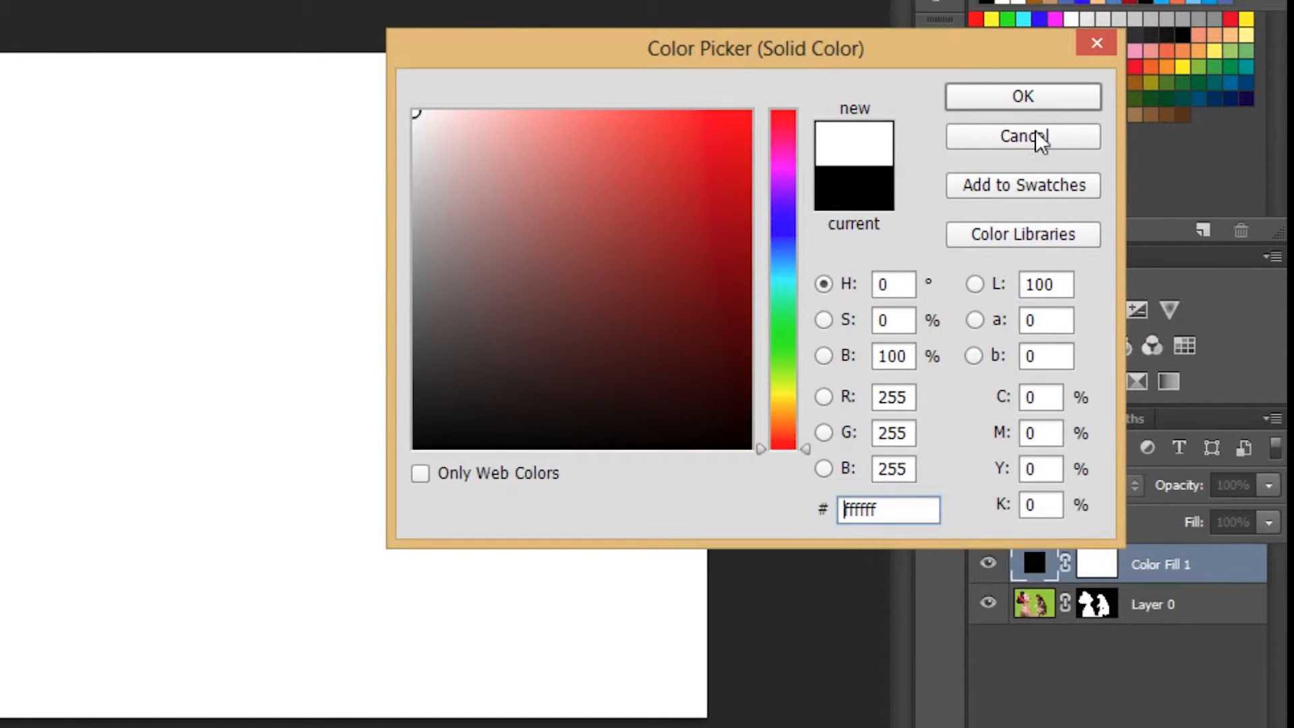
left_click(1022, 106)
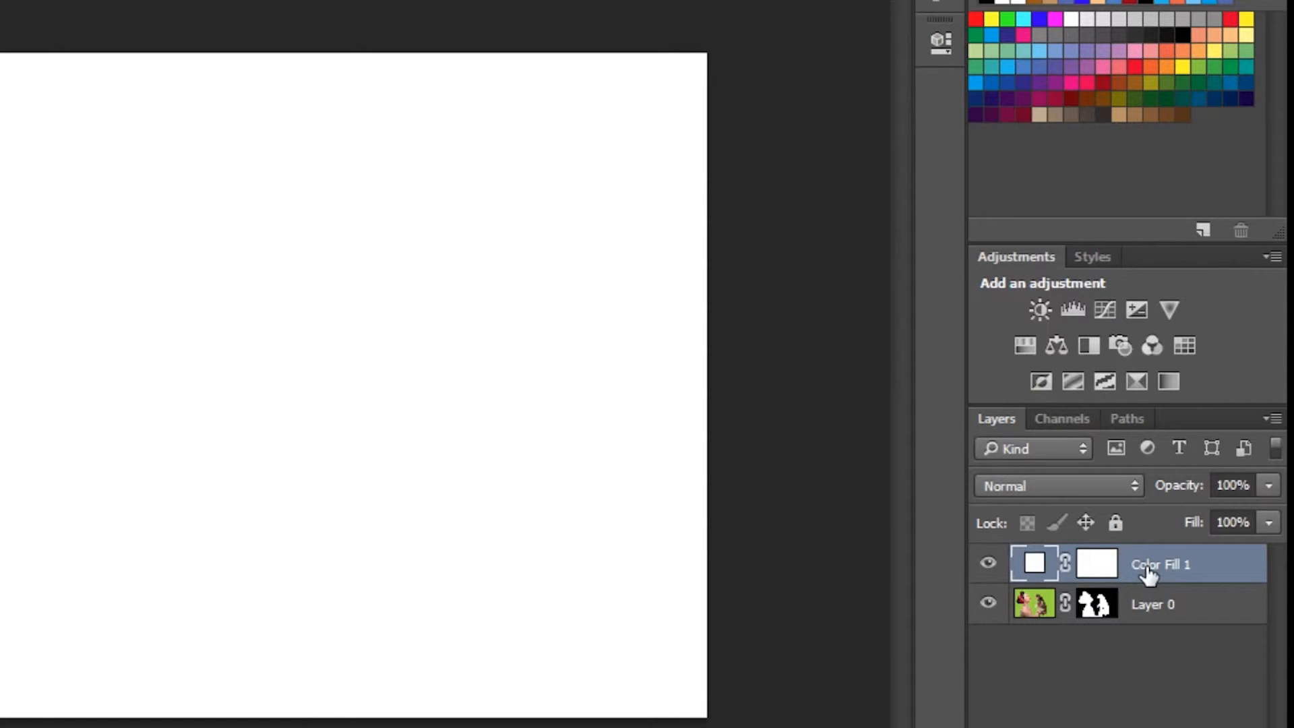
Step: Move the Color Fill 1 layer below Layer 0 and switch to the Move tool
left_click_drag(1148, 572, 1146, 641)
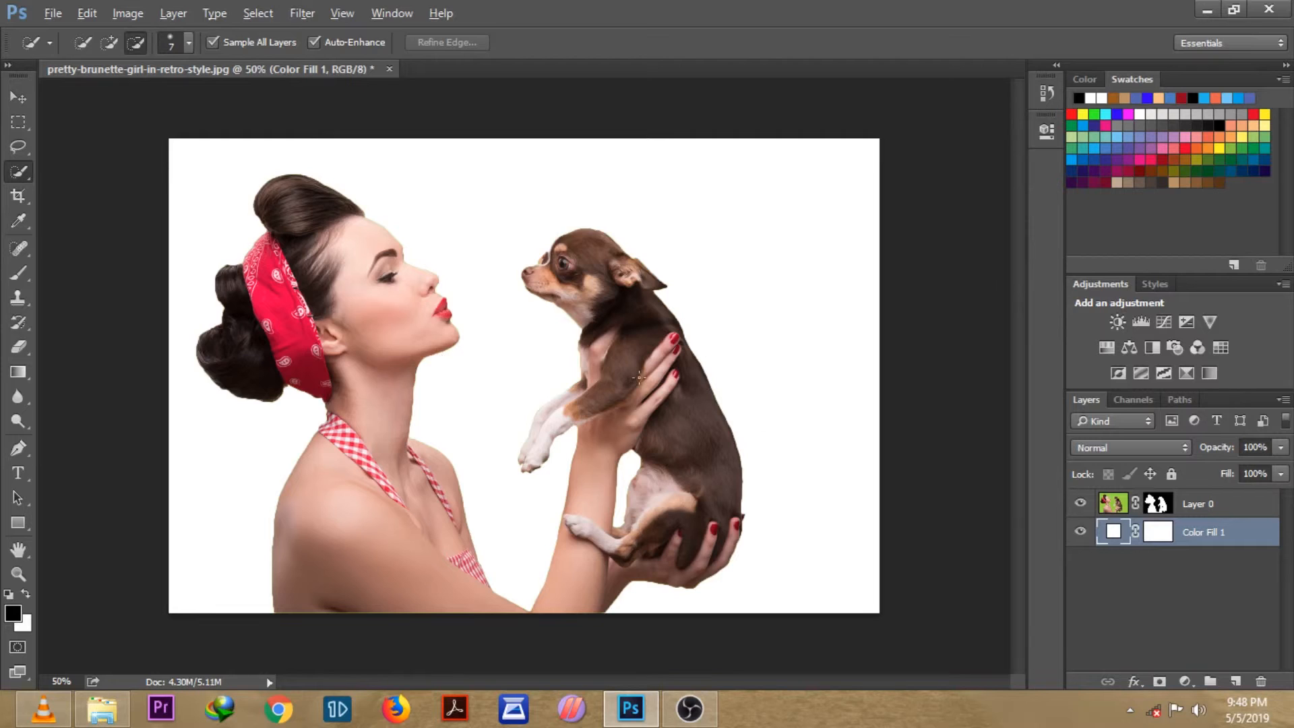
left_click(27, 98)
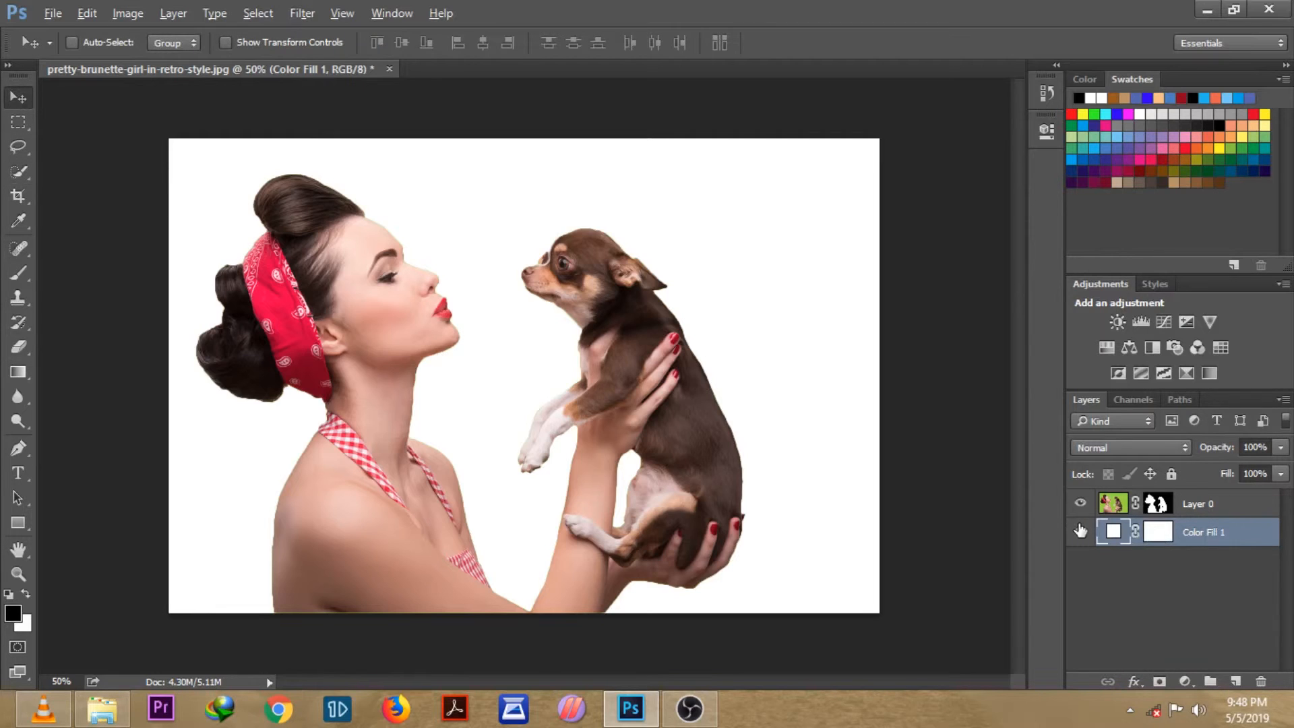
Step: Change the solid fill colour to ae7373 by sampling a pinkish tone
double_click(1113, 533)
mouse_move(748, 227)
left_mouse_down()
mouse_move(727, 293)
mouse_move(746, 267)
mouse_move(835, 278)
left_mouse_up()
left_click_drag(705, 281, 751, 257)
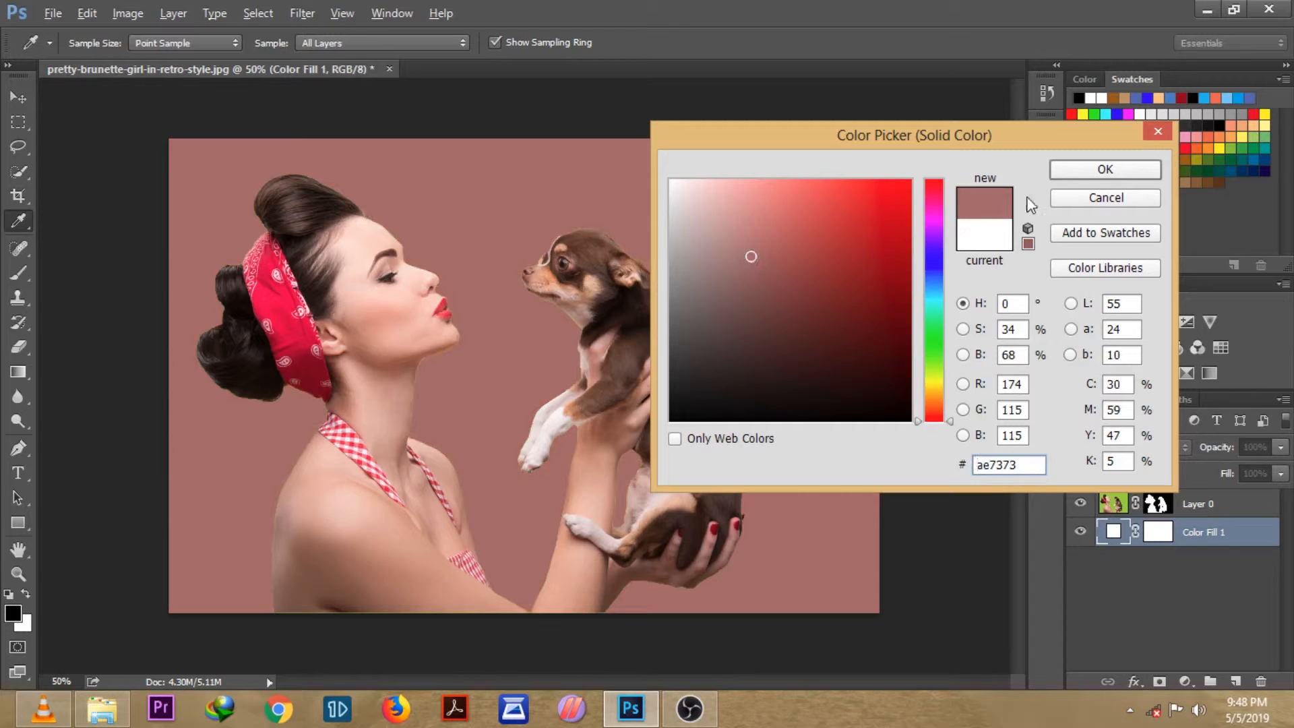
left_click(1104, 171)
key("v")
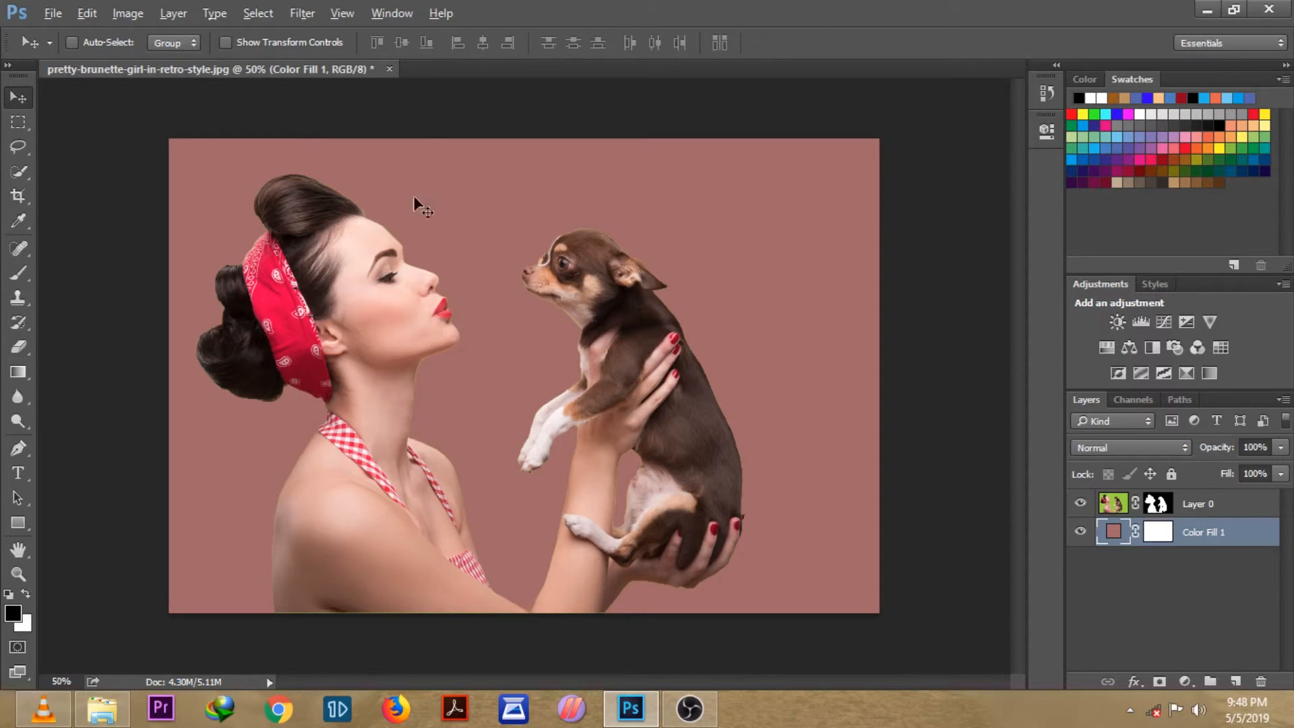
Step: Place the abstract-winter-background.jpg image as an embedded layer into the document
left_click(55, 16)
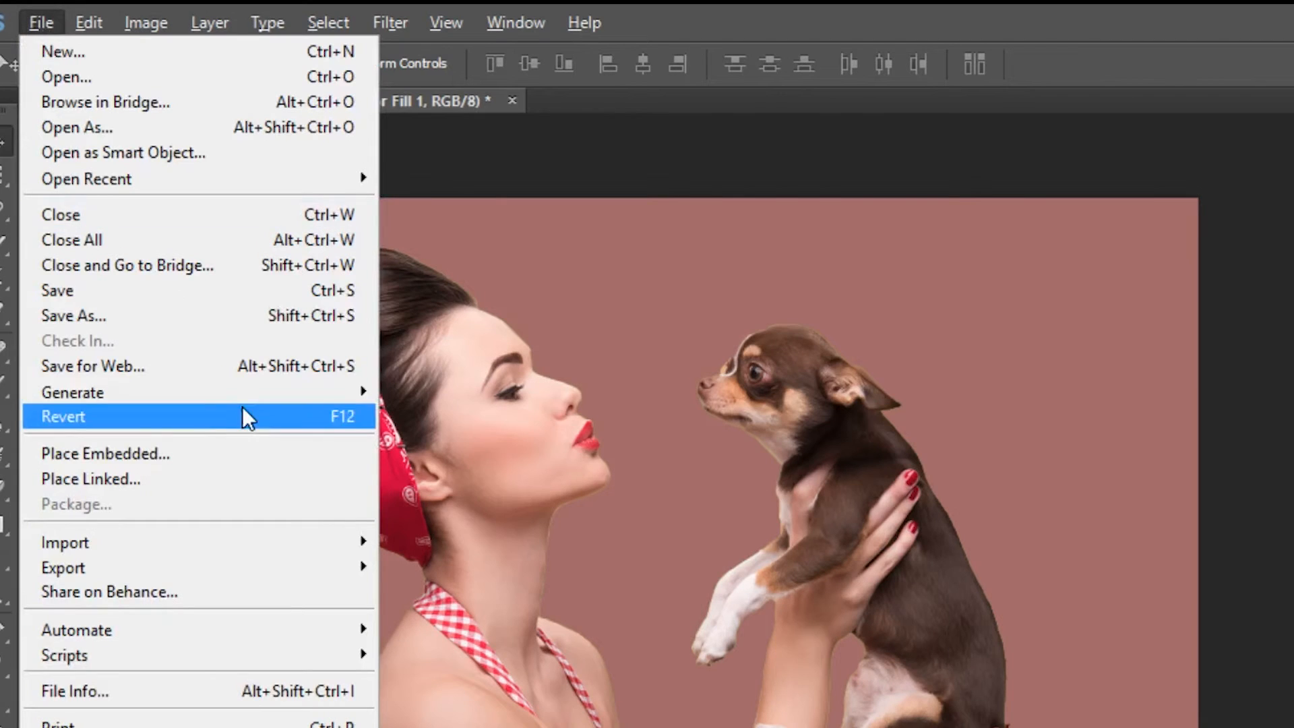
left_click(136, 451)
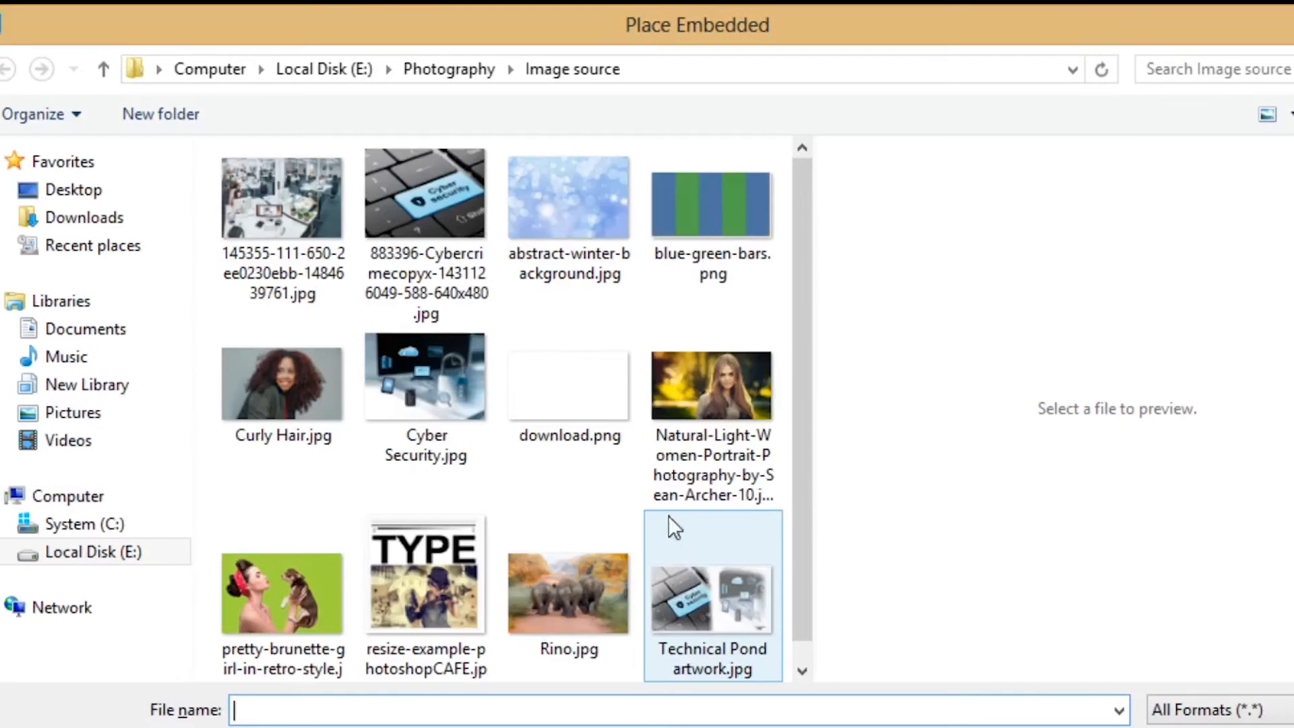
left_click(548, 213)
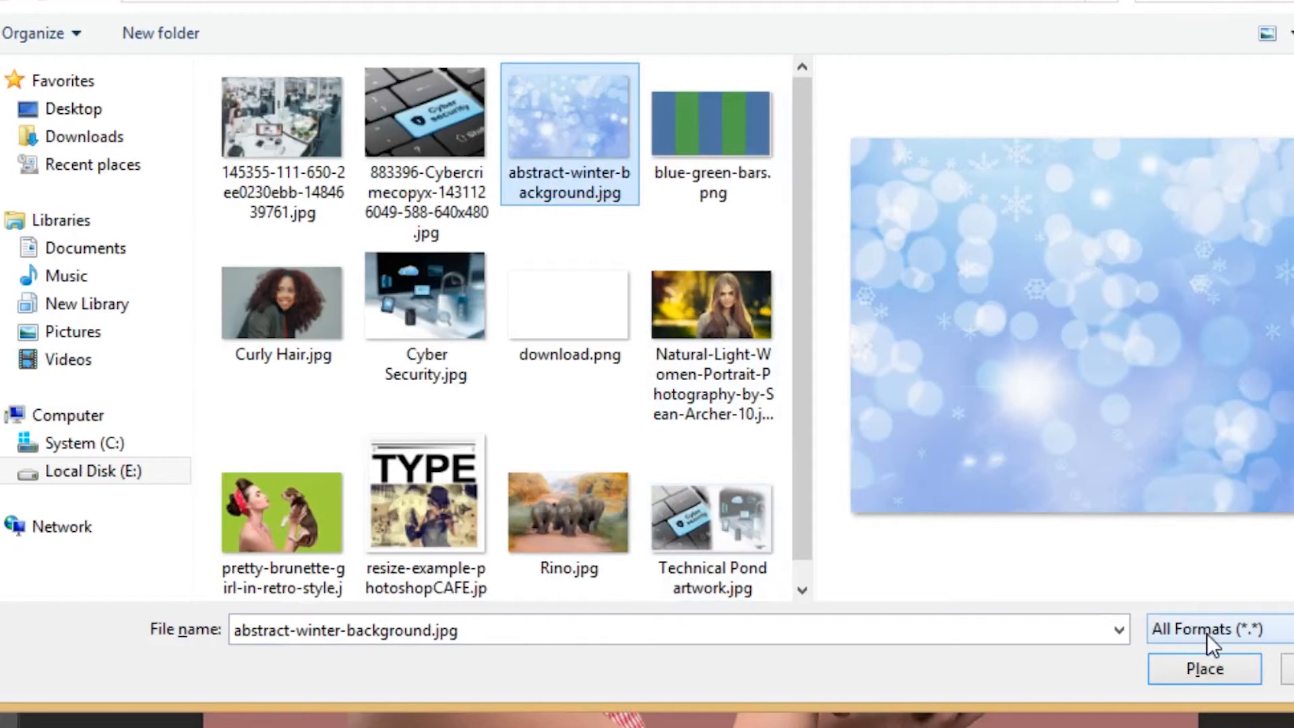
left_click(1187, 668)
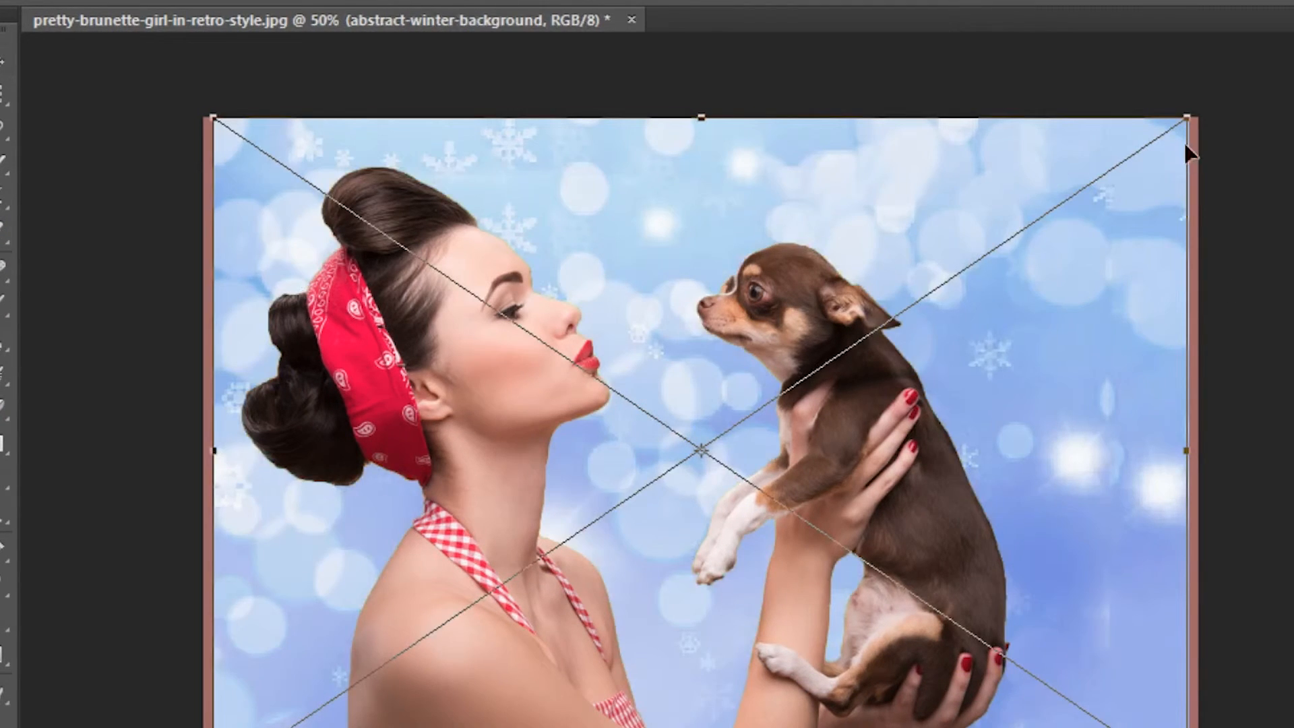
Step: Stretch the placed winter background to about 62% width and 58% height so it covers the canvas, then commit
left_click_drag(1187, 119, 1232, 117)
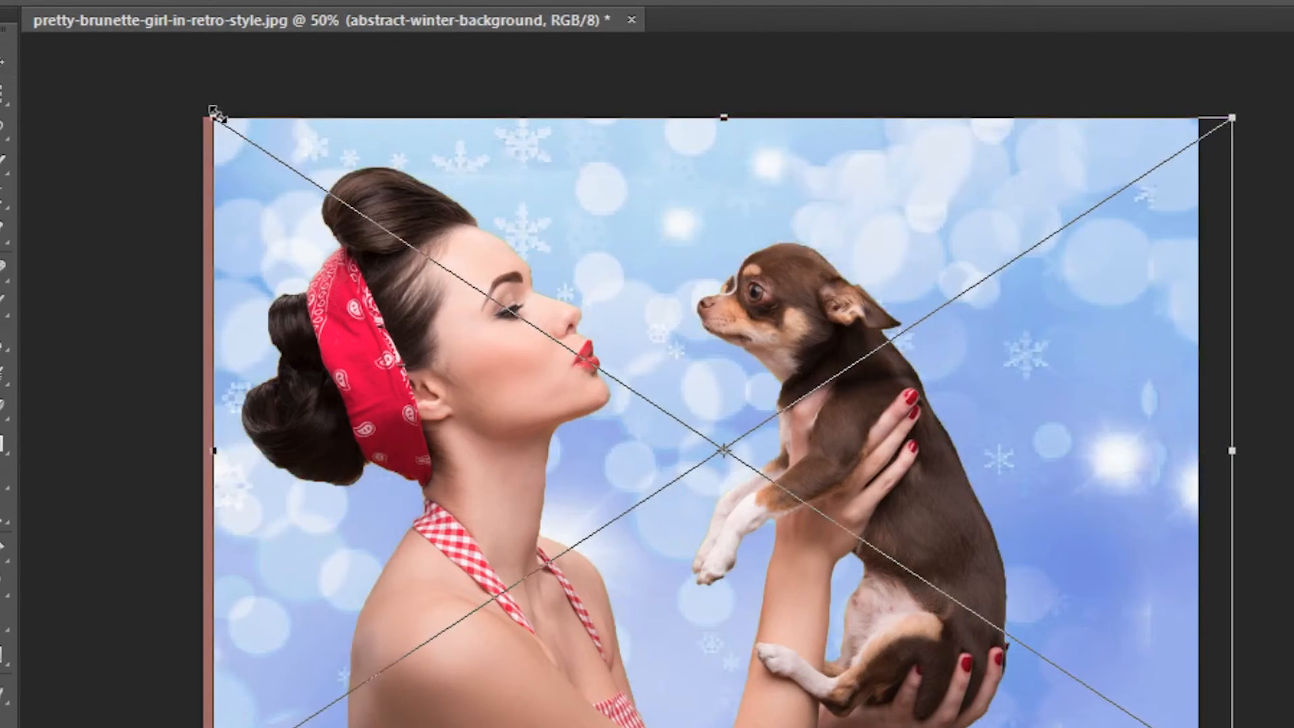
left_click_drag(213, 115, 140, 103)
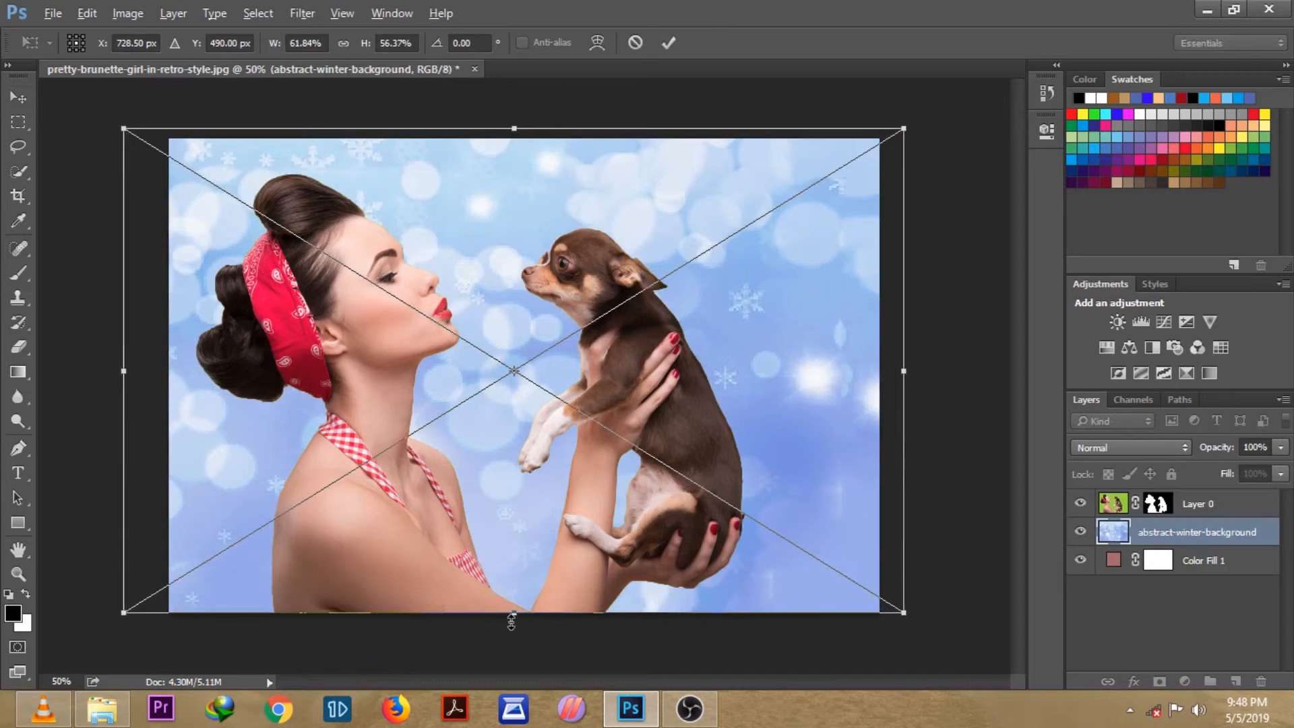
left_click_drag(511, 621, 513, 631)
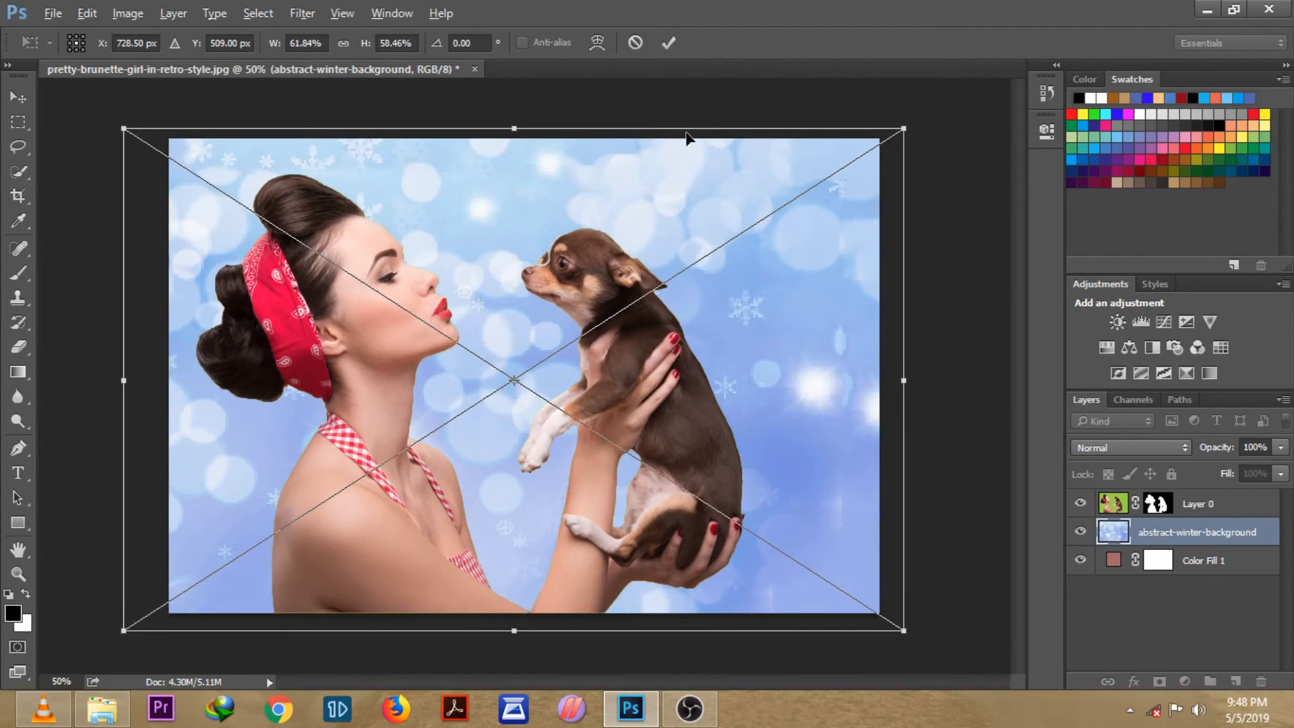
left_click(668, 43)
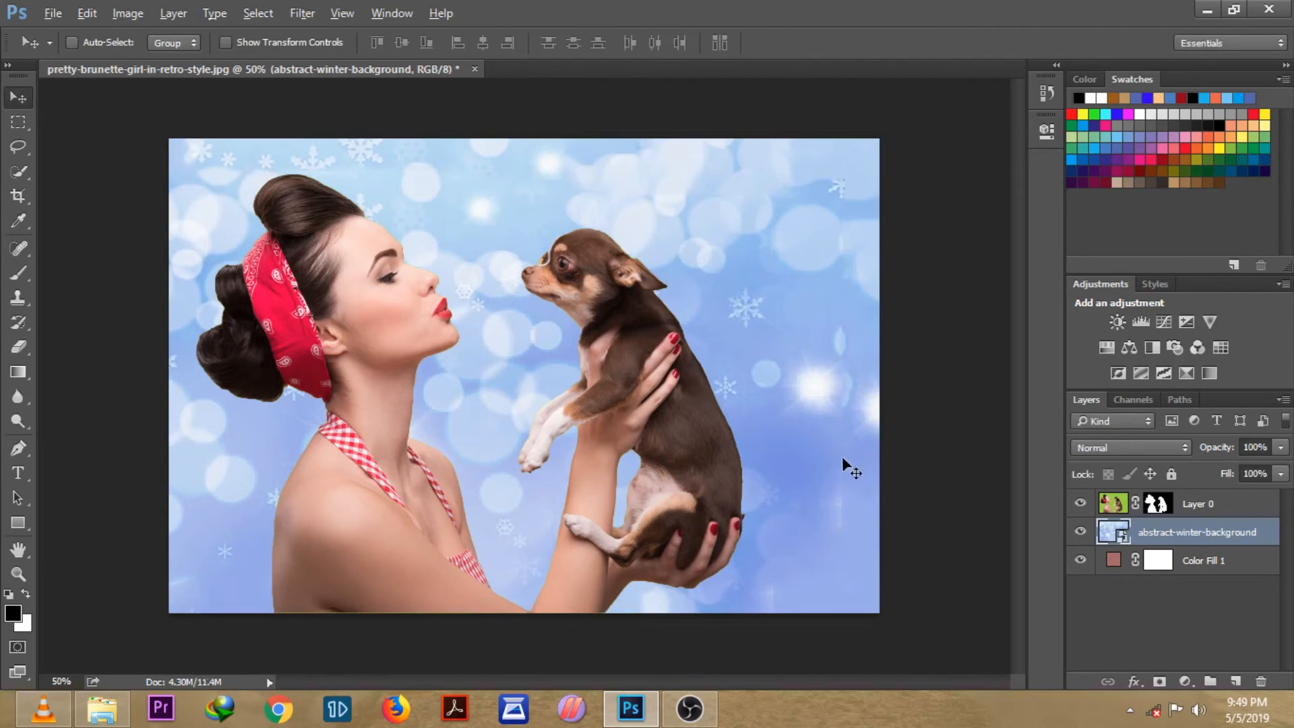